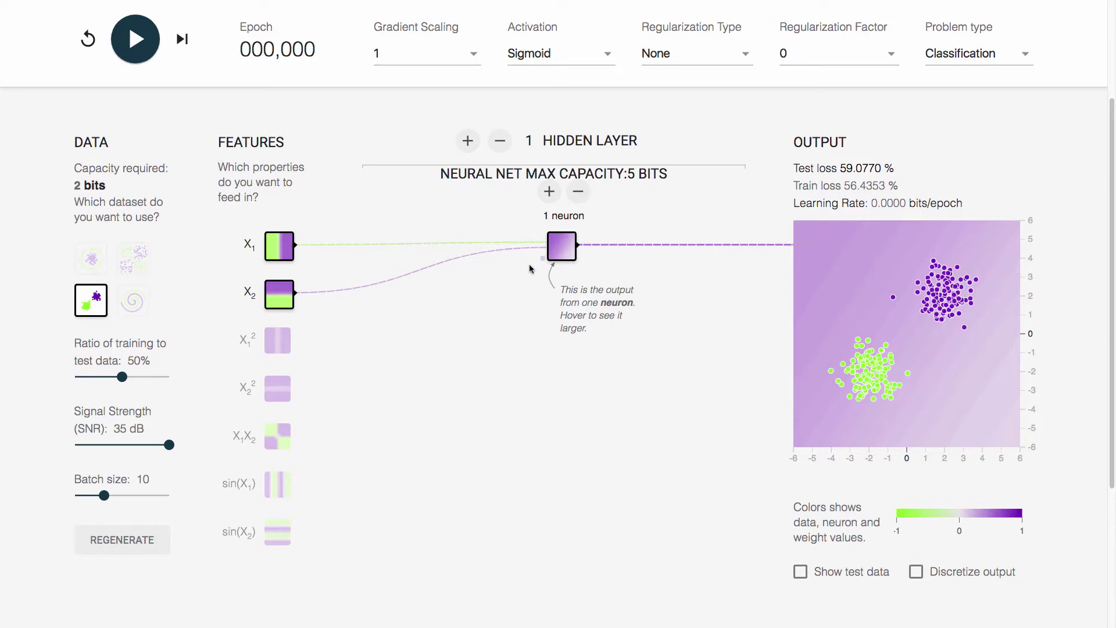
Remove the hidden layer entirely and highlight the network's 3-bit capacity figure
left_click(499, 141)
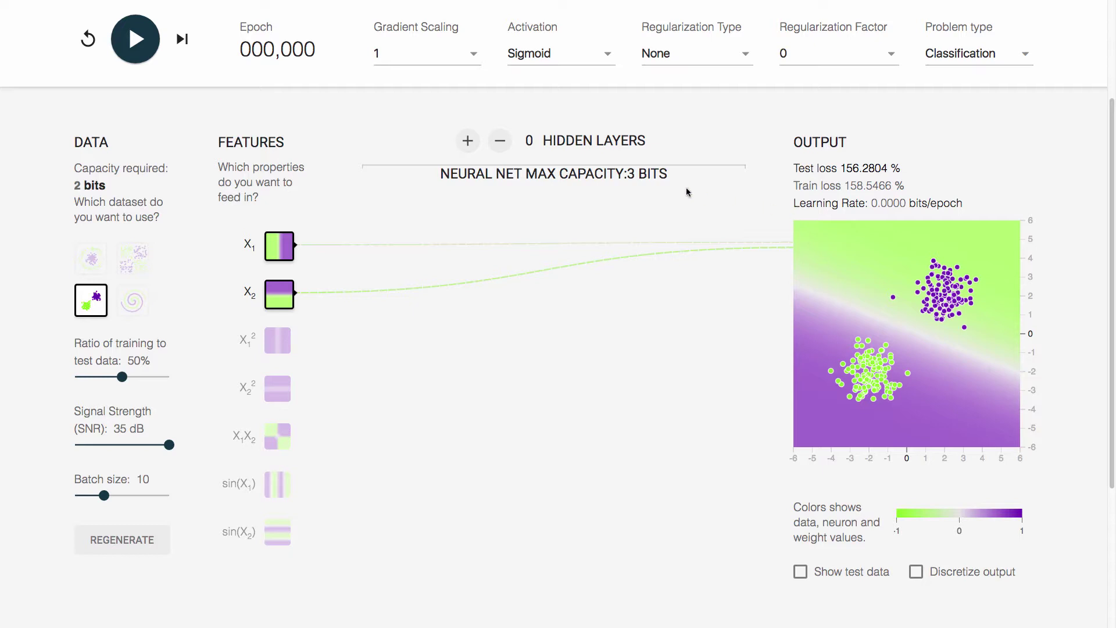
mouse_move(679, 176)
left_mouse_down()
mouse_move(627, 174)
mouse_move(694, 180)
left_mouse_up()
left_click(665, 185)
Train the layerless network to about epoch 129, reaching roughly 0.02% test loss
left_click(137, 40)
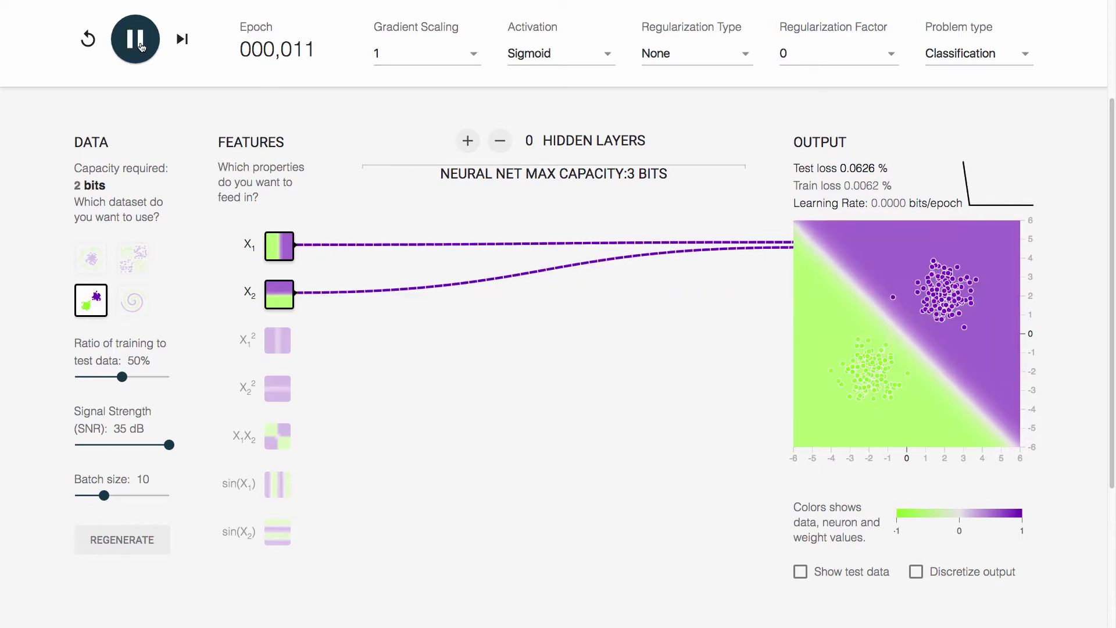
left_click(140, 45)
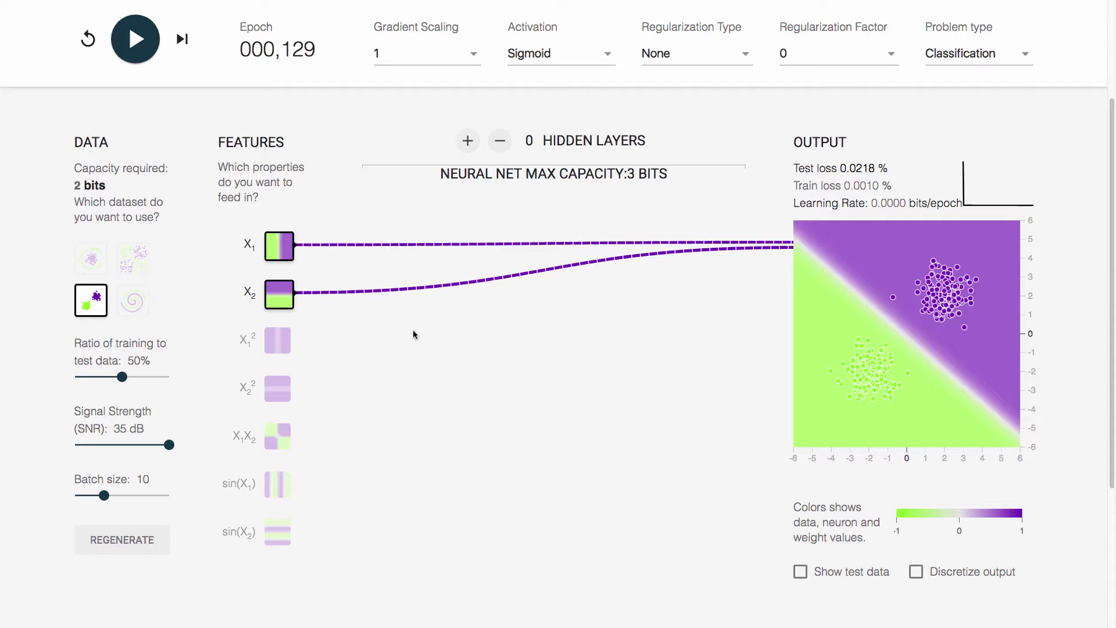
mouse_move(285, 294)
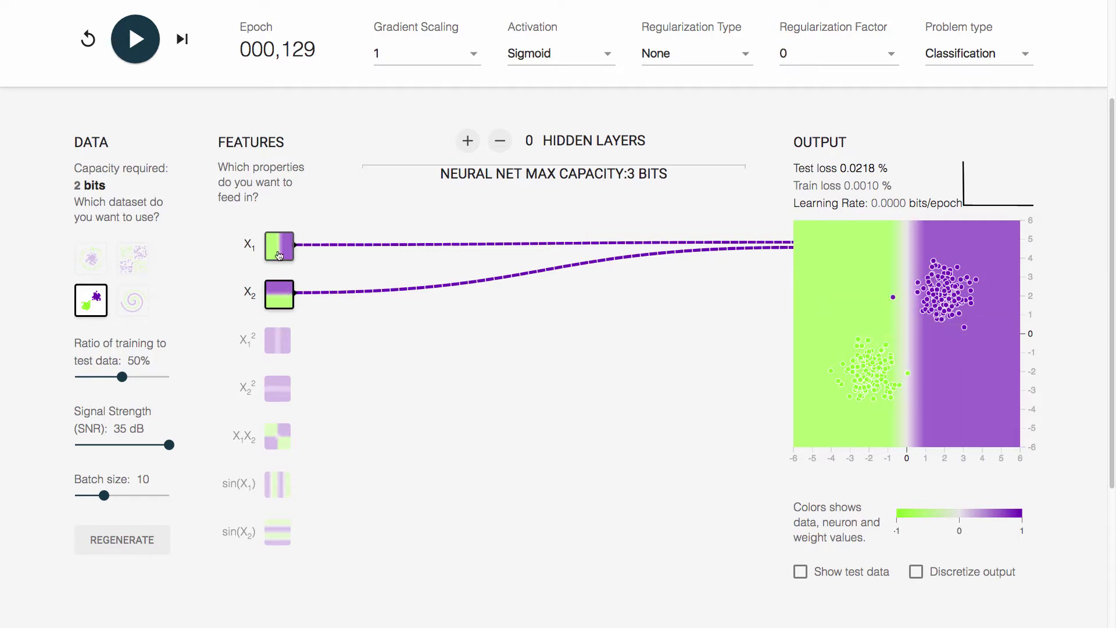
Drop X1, train the X2-only network to about 0.82% test loss, then load the circle dataset
left_click(278, 255)
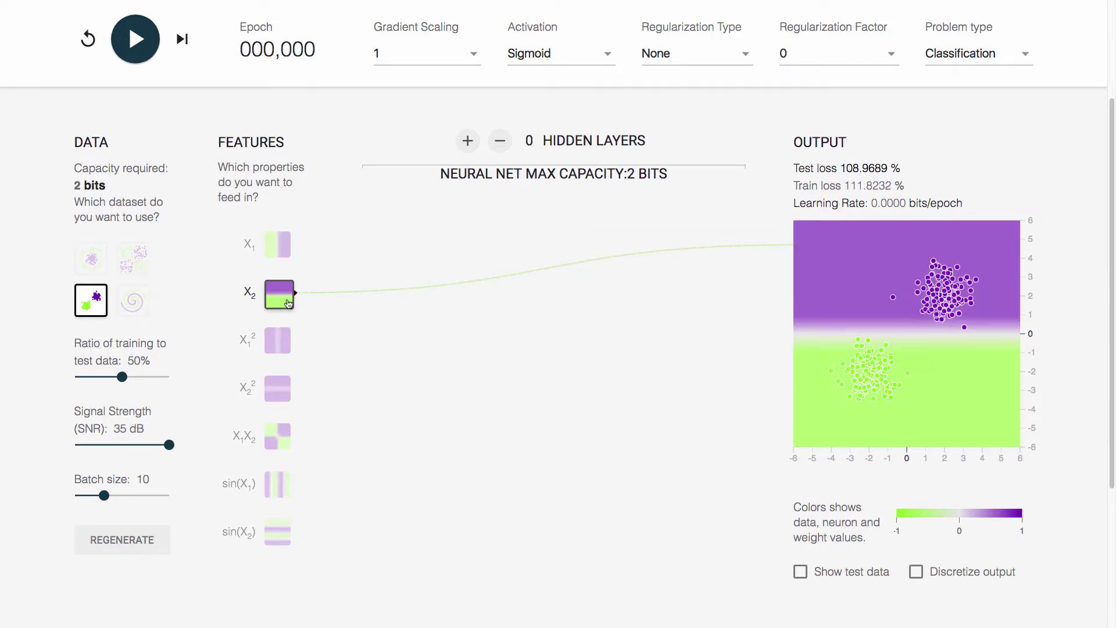
left_click(148, 51)
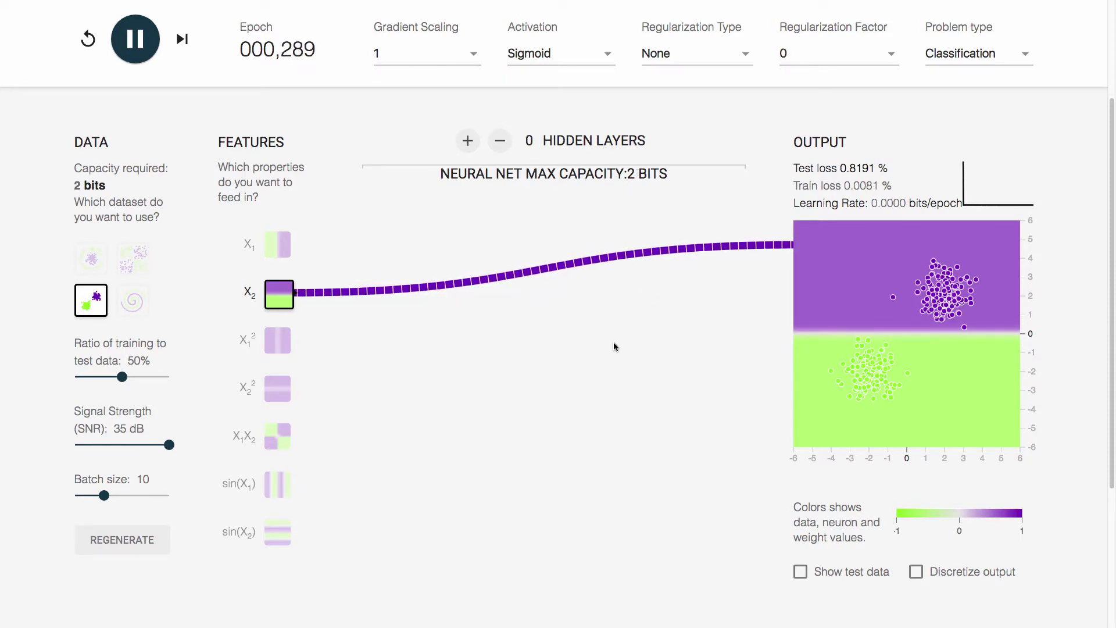
mouse_move(515, 277)
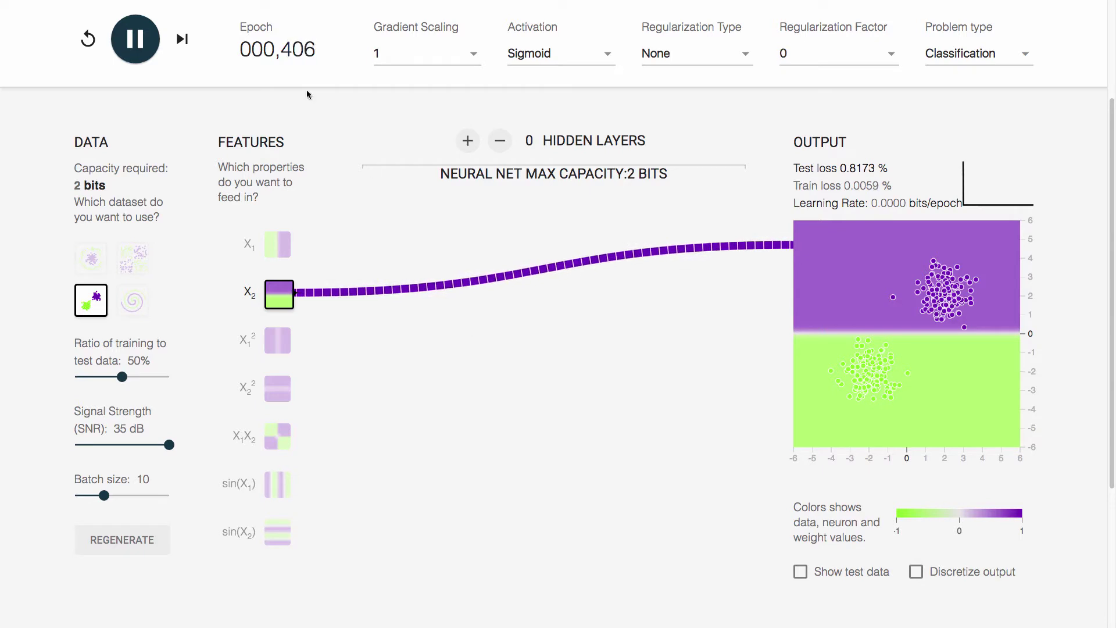
left_click(134, 39)
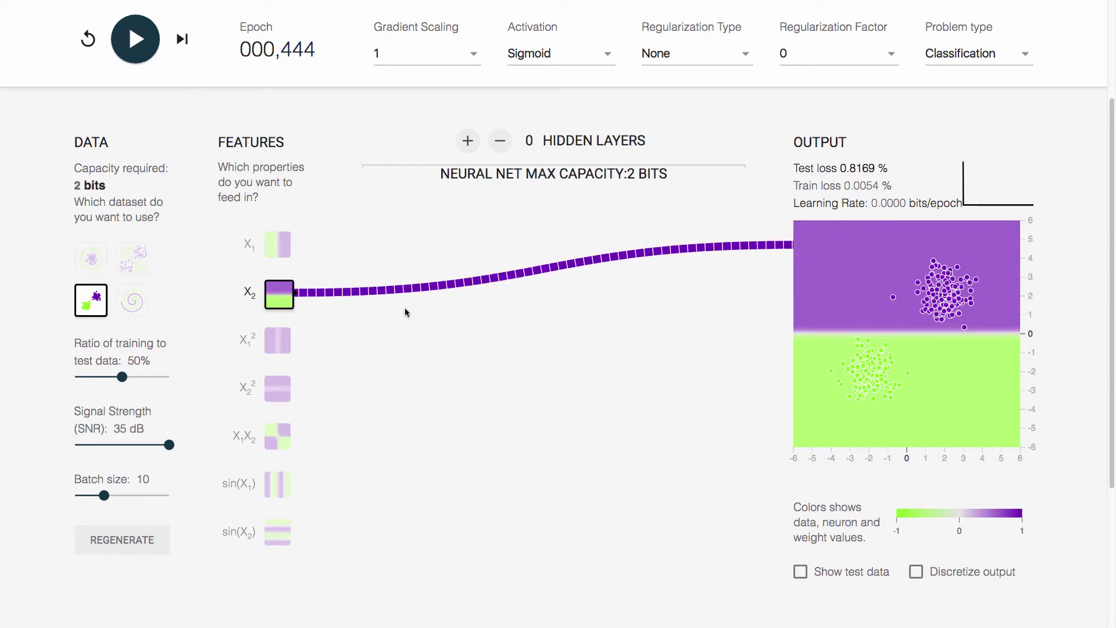
left_click(99, 265)
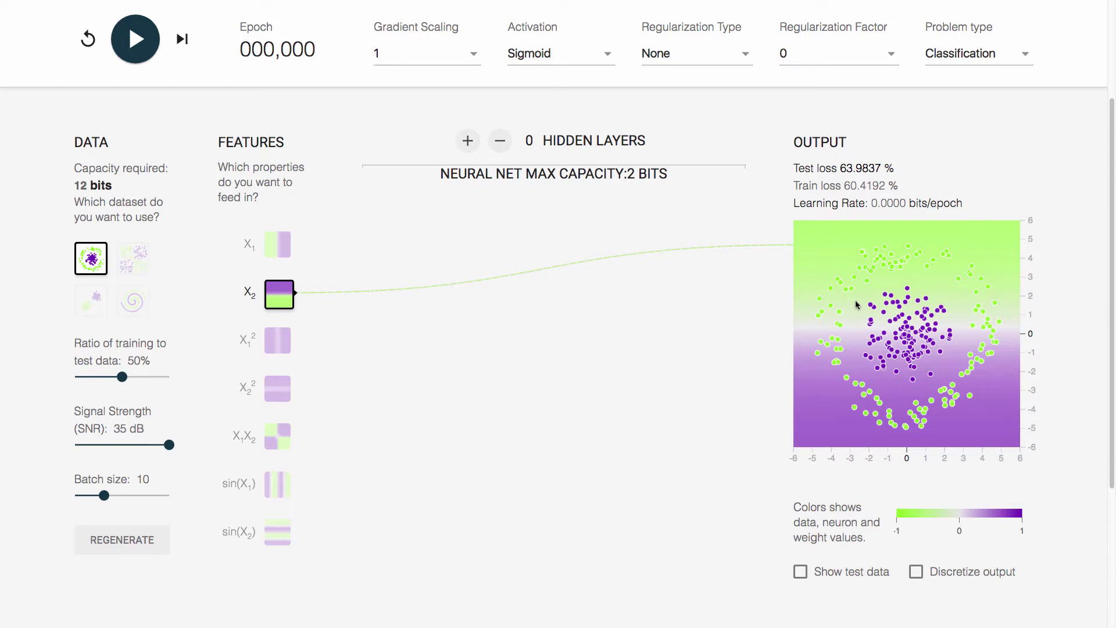
Add a two-neuron hidden layer, re-enable X1 for 9-bit capacity, and train on the circle
left_click(468, 142)
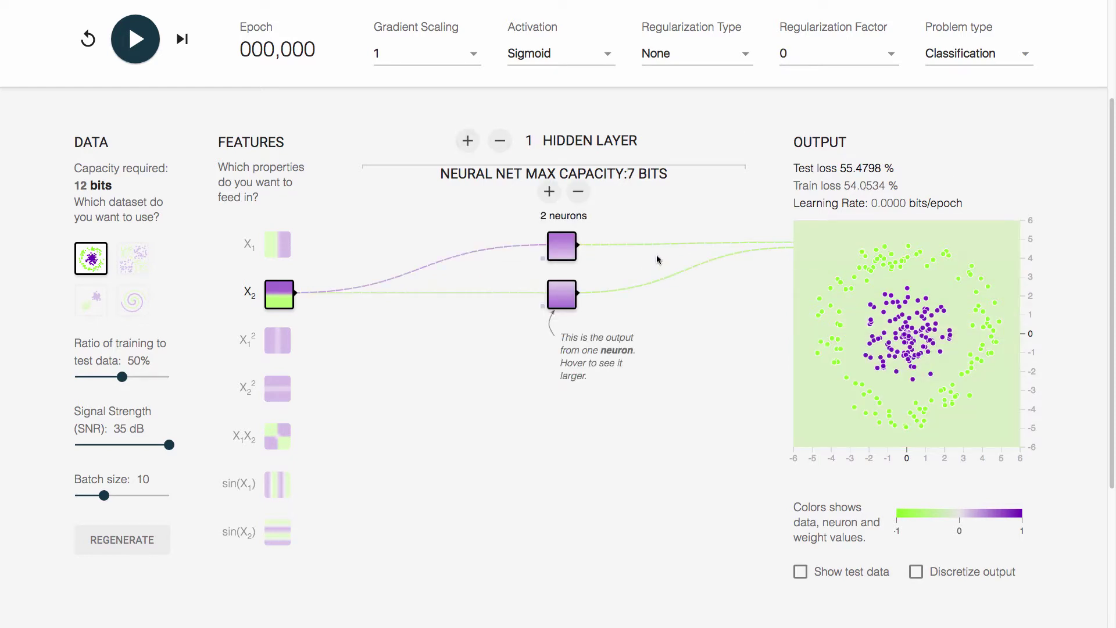
left_click(278, 245)
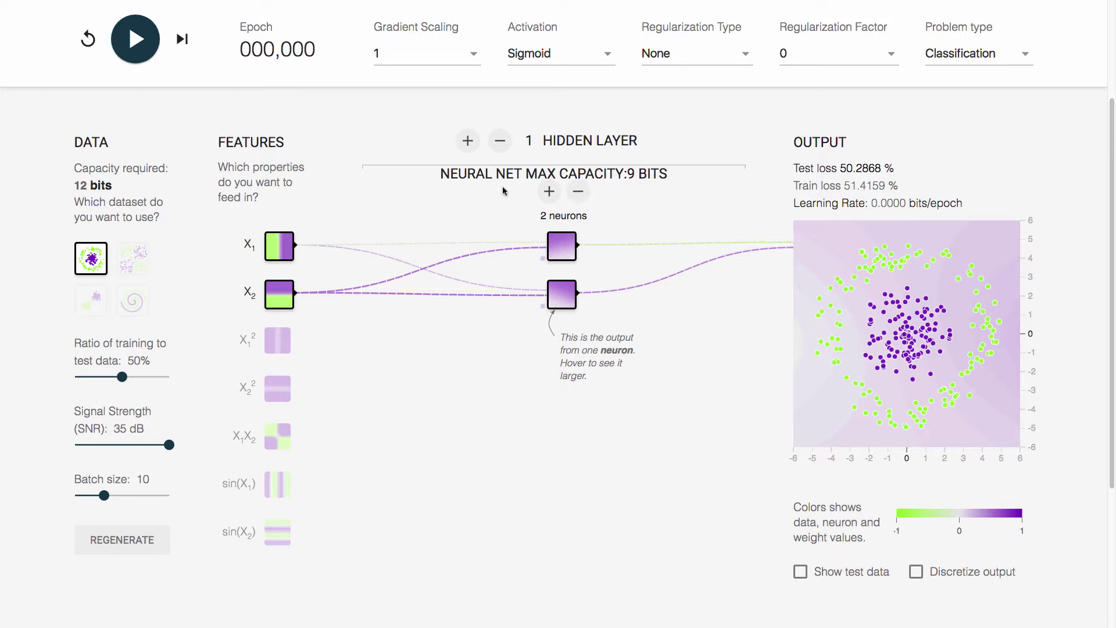
left_click(137, 48)
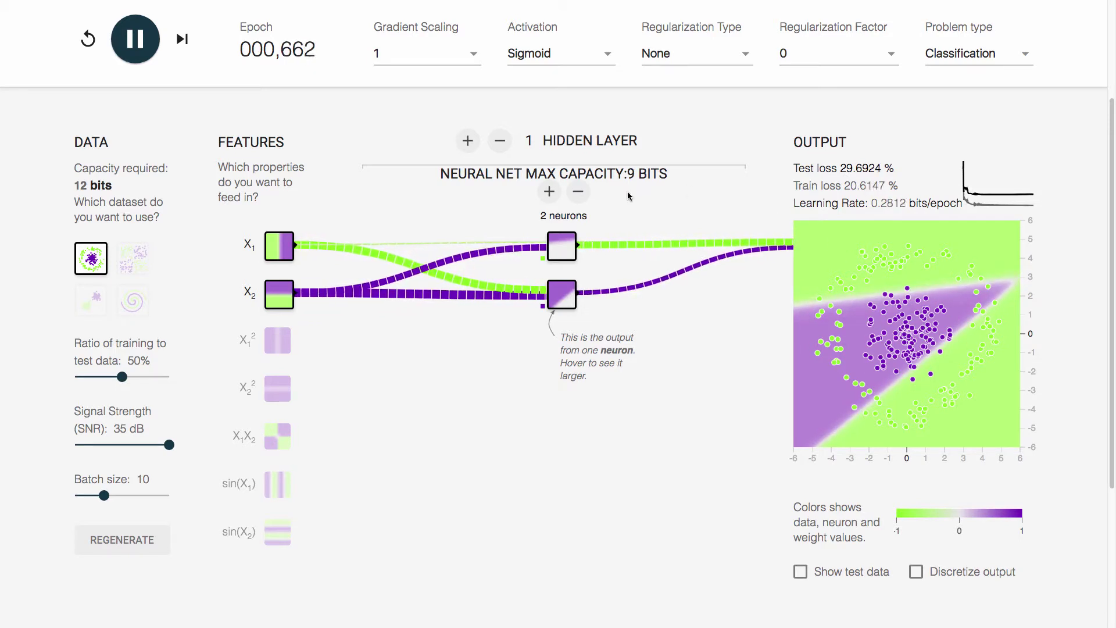
Add a third neuron (13-bit capacity), then reset weights and retrain toward about 2.1% test loss
left_click(135, 39)
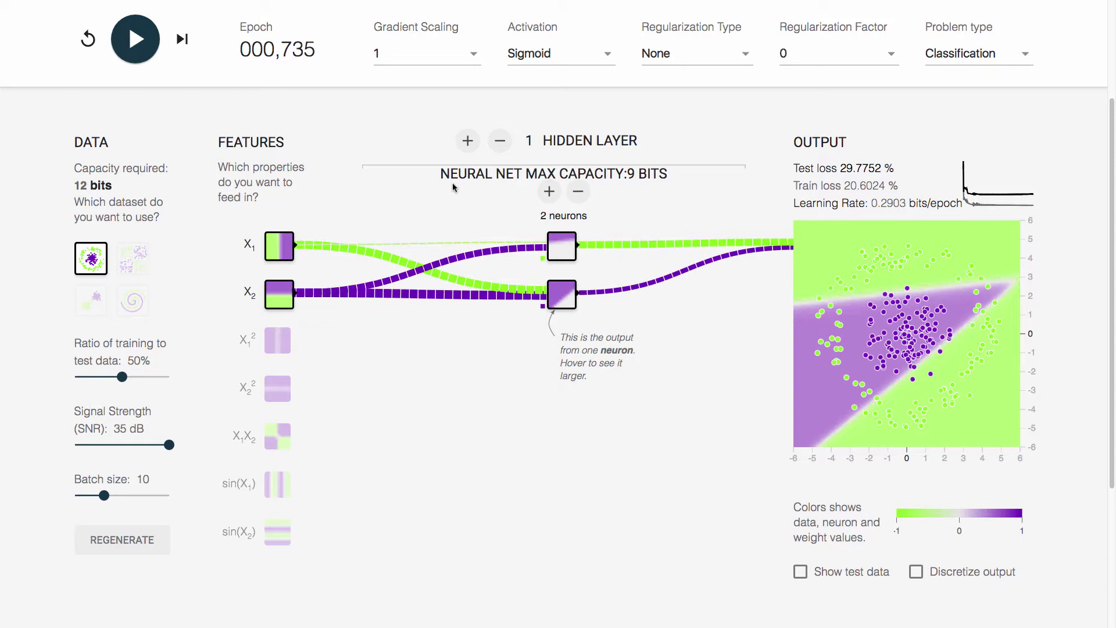
left_click(548, 193)
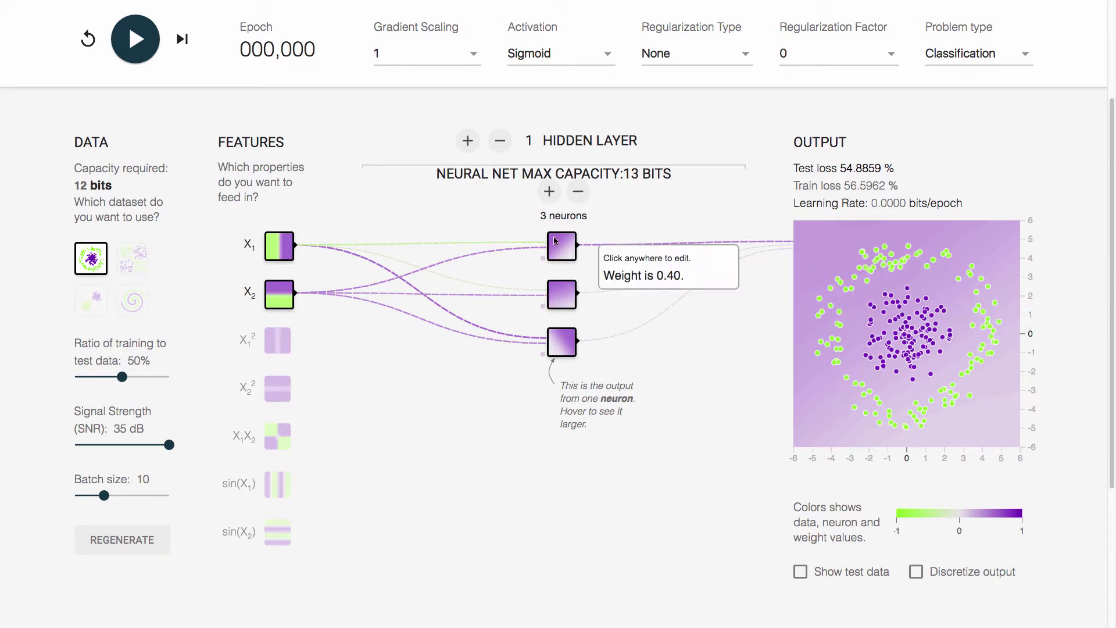
left_click(147, 50)
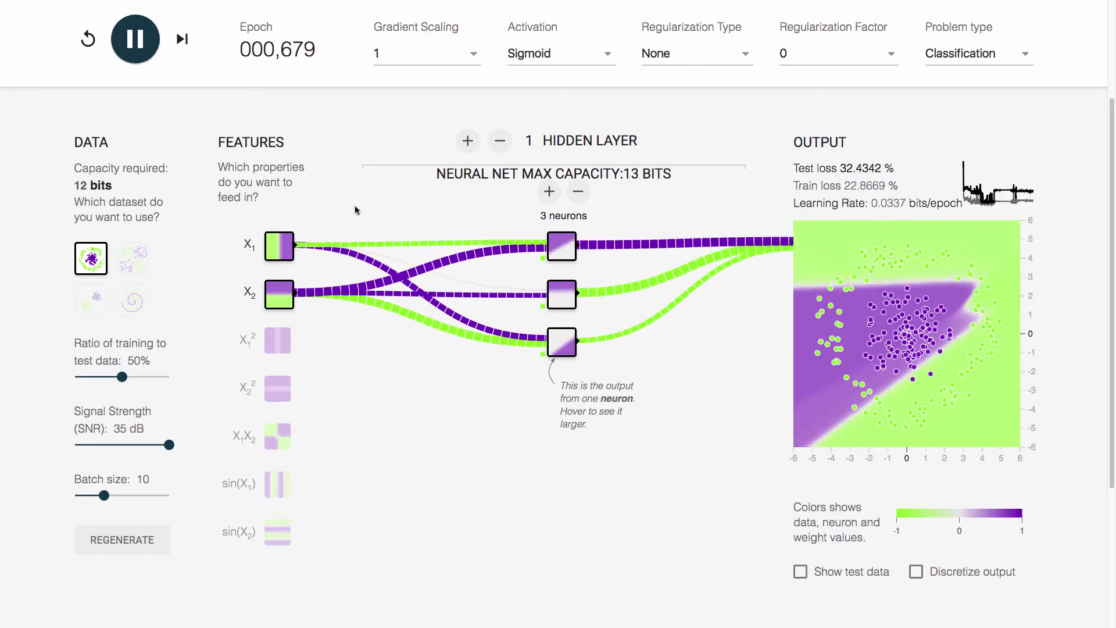
left_click(129, 26)
left_click(88, 39)
left_click(145, 53)
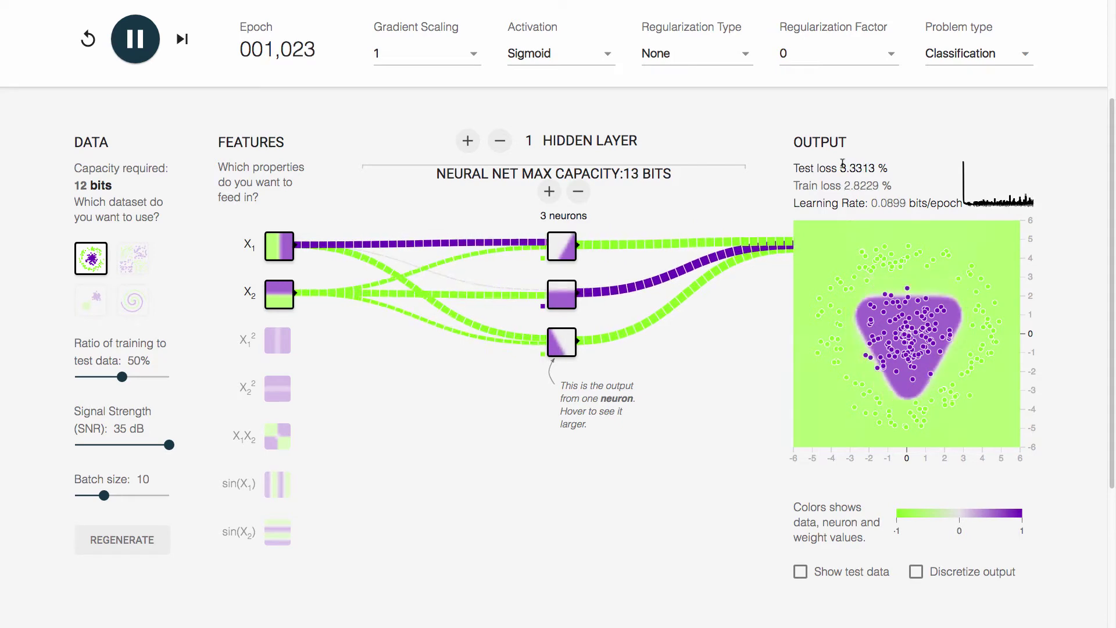
Add a fourth neuron, train the circle to about 0.22% test loss, then load the XOR dataset
key("space")
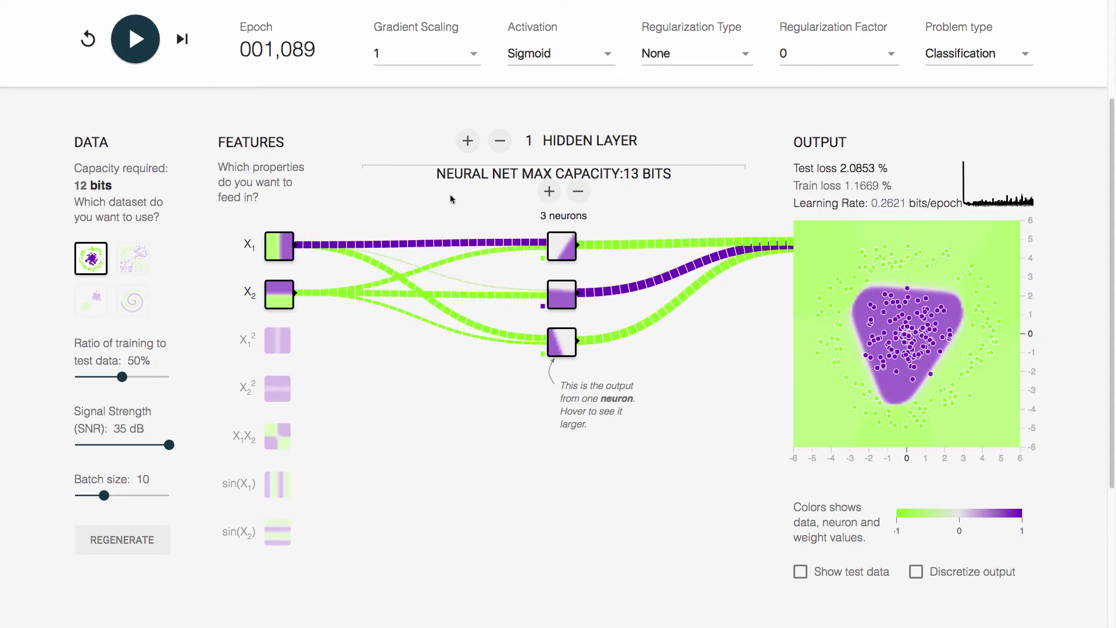
left_click(547, 194)
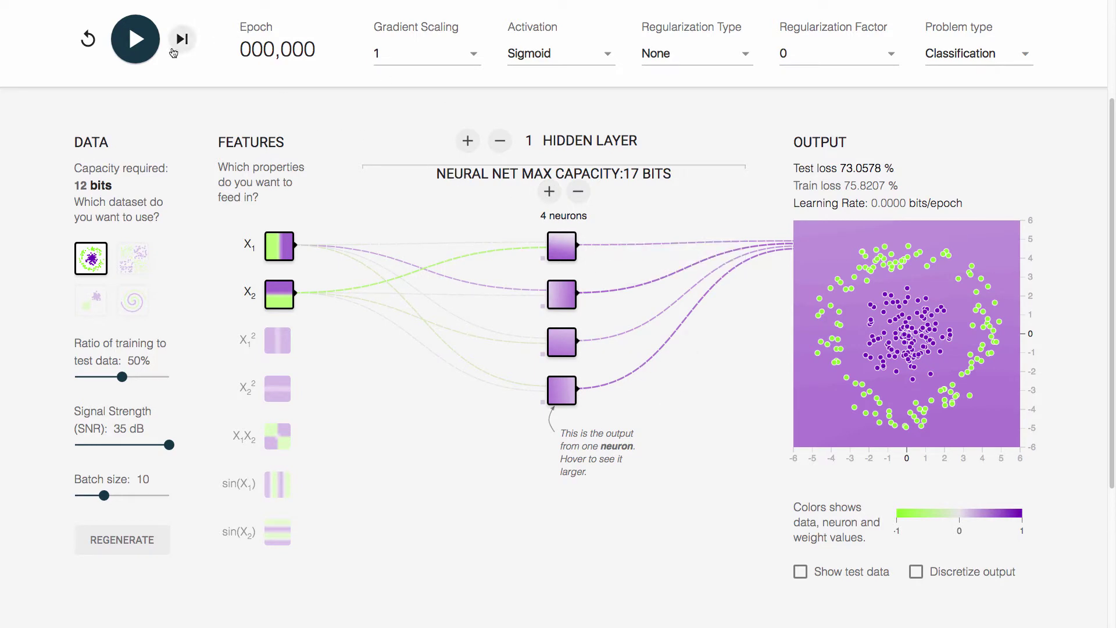
left_click(136, 42)
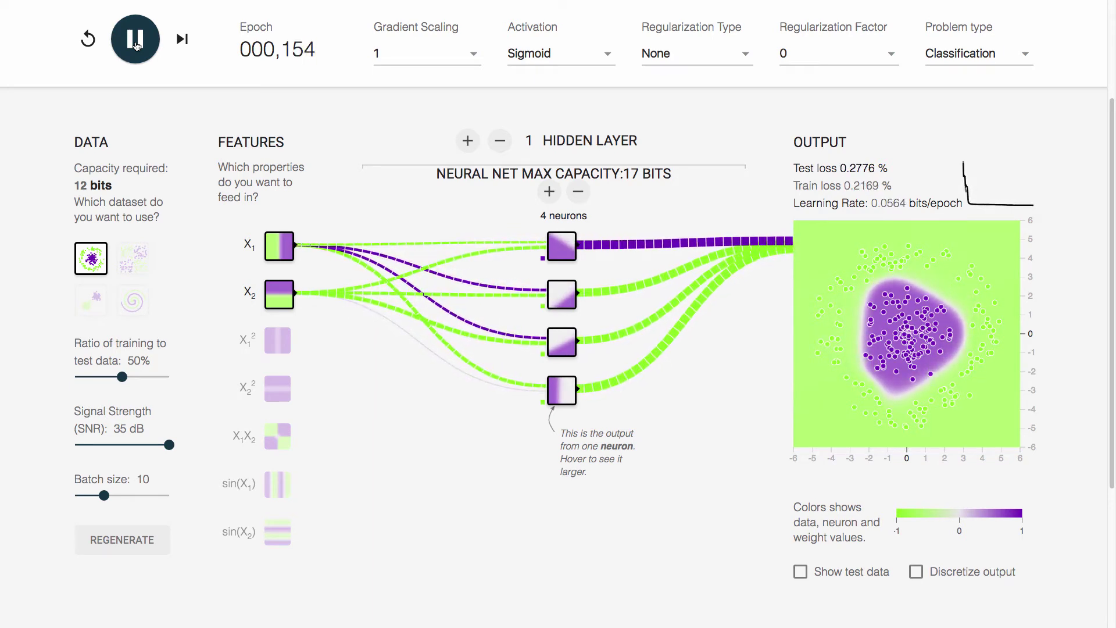
left_click(136, 45)
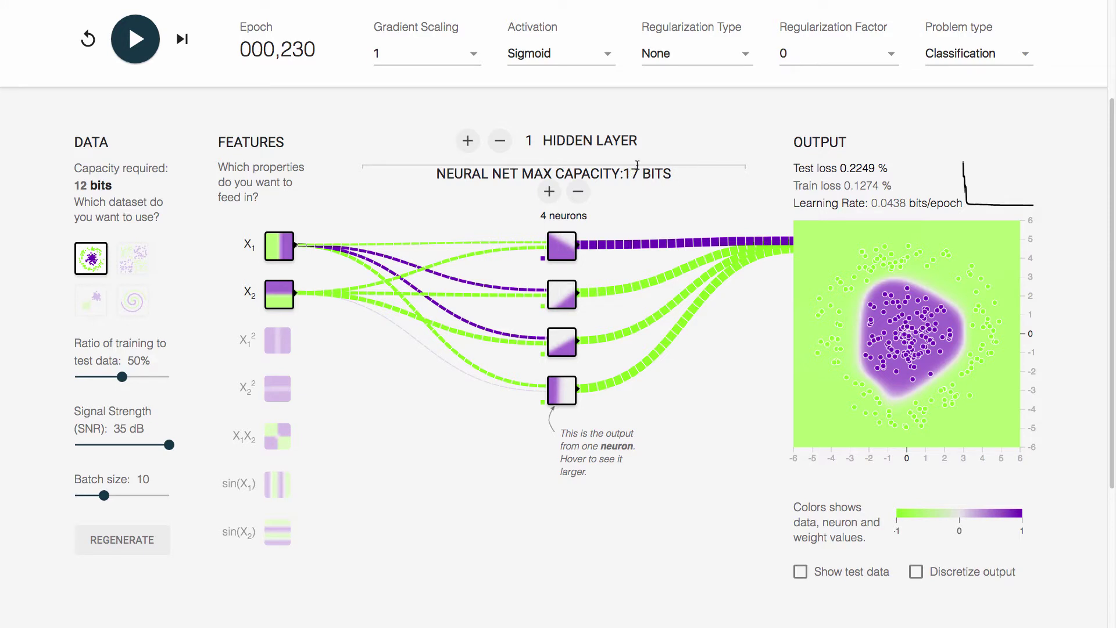
left_click(140, 265)
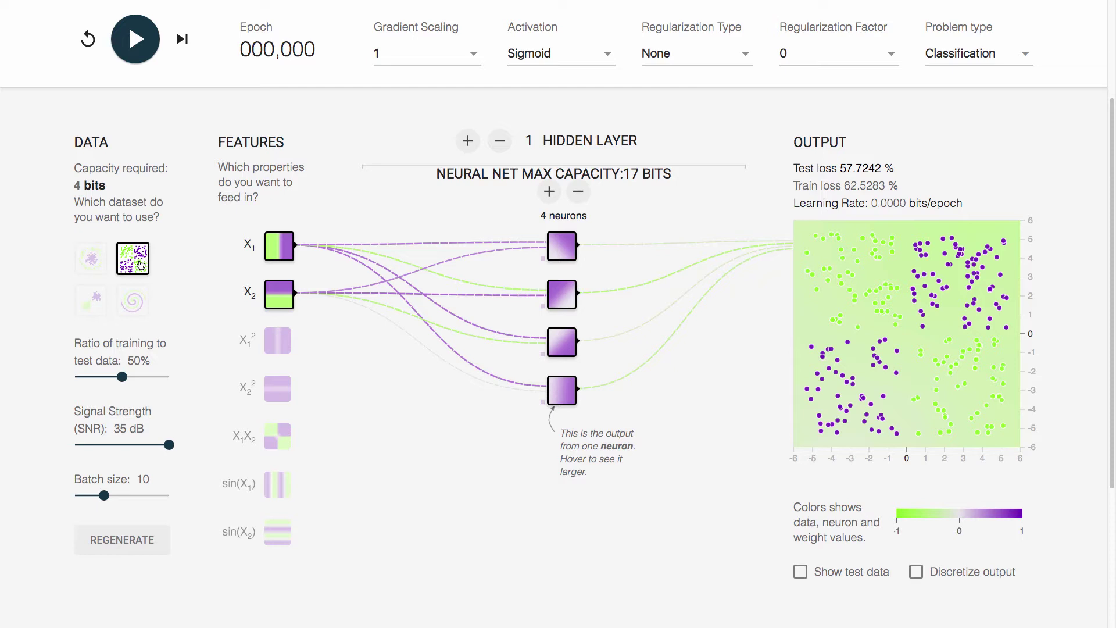
Cut the hidden layer down to a single neuron and train it on the XOR data
left_click(579, 192)
left_click(579, 192)
left_click(579, 192)
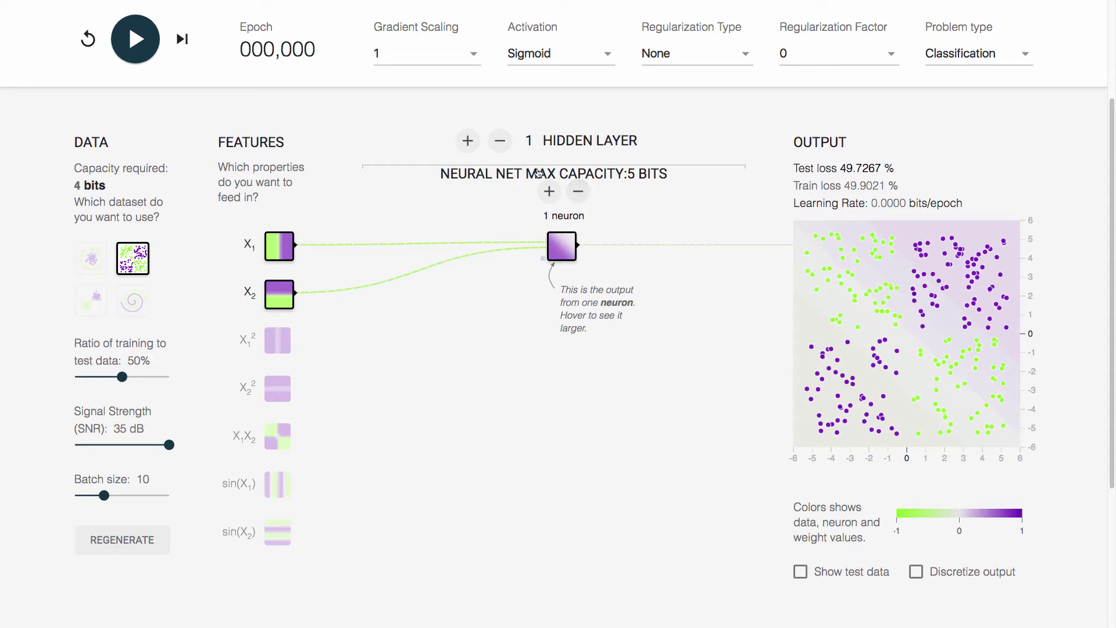
left_click(135, 37)
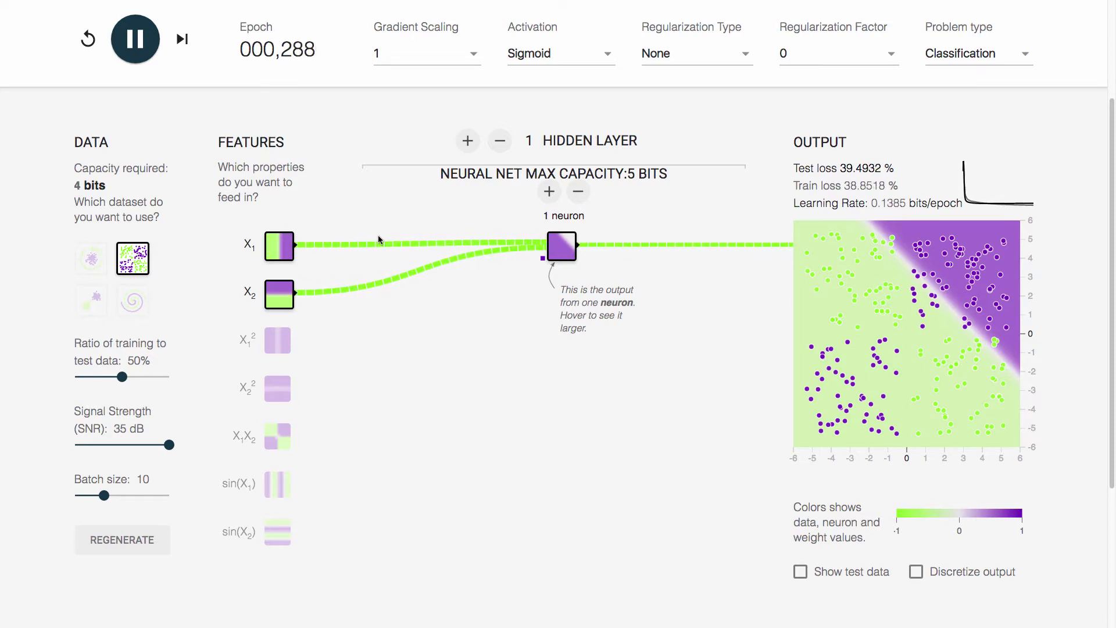
left_click(155, 47)
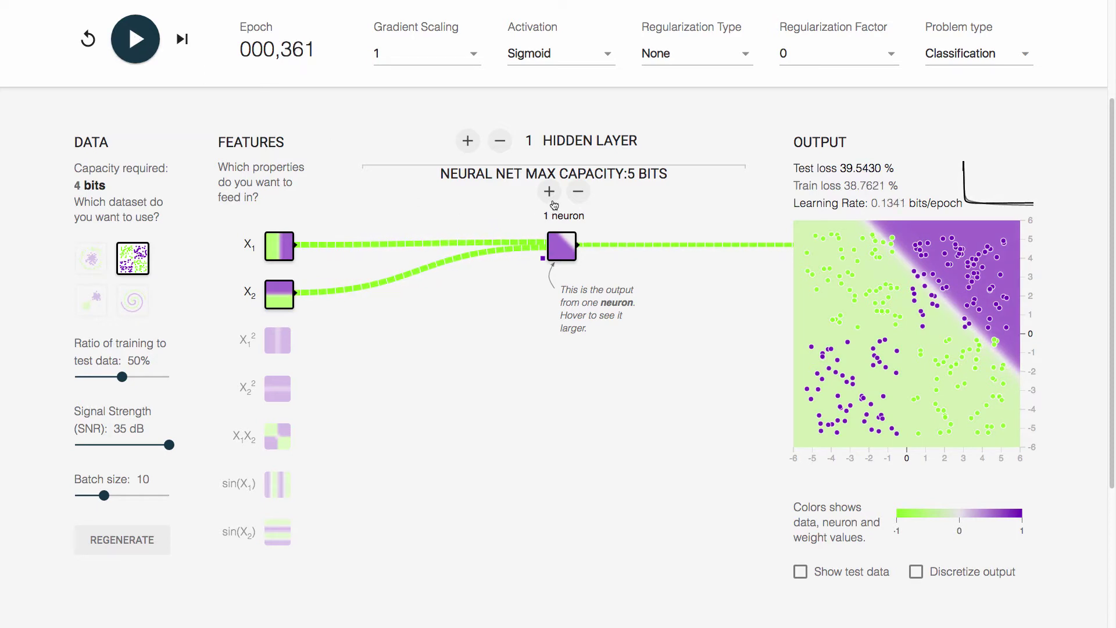
Grow the hidden layer back to two, then three neurons, training briefly after each addition
left_click(549, 191)
left_click(133, 39)
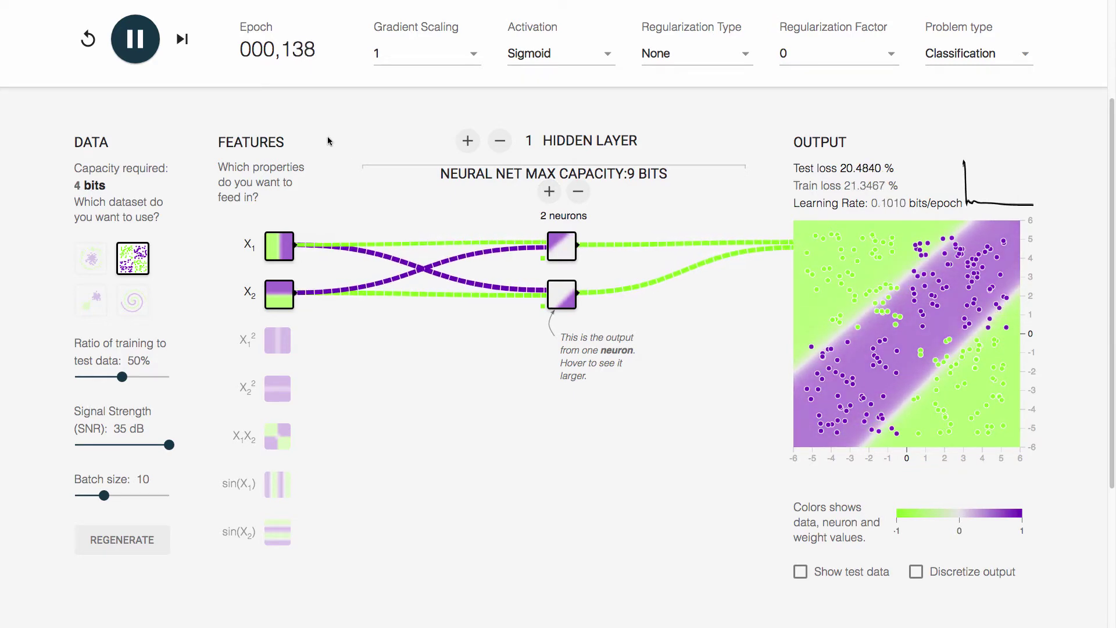
key("space")
left_click(548, 191)
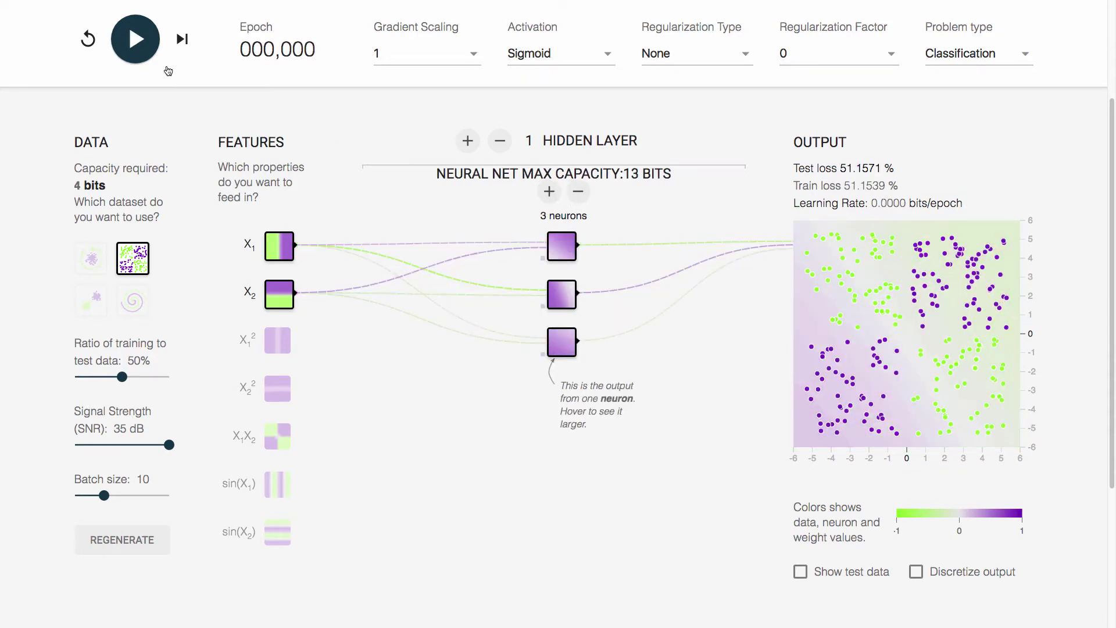
key("space")
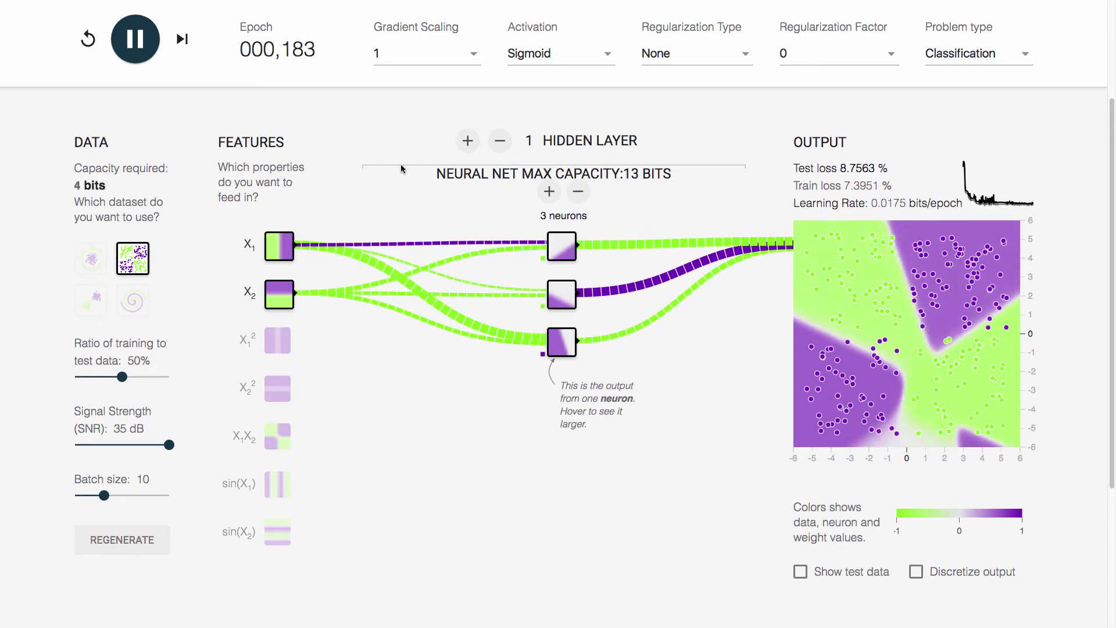
left_click(135, 46)
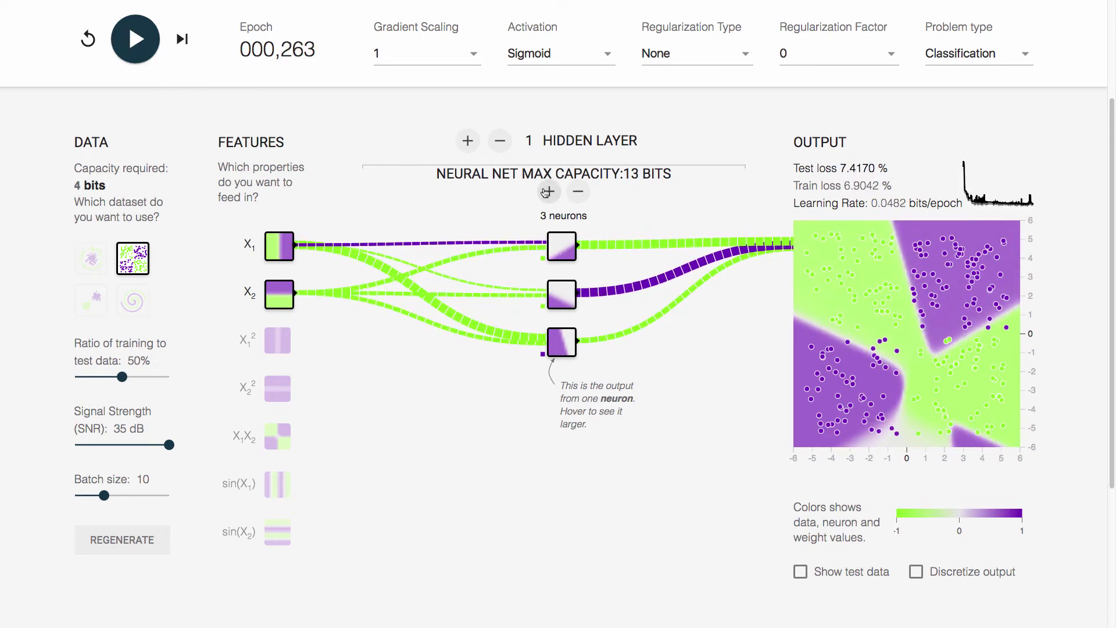
Add a second two-neuron hidden layer and train to epoch 167 at about 0.03% test loss
left_click(466, 143)
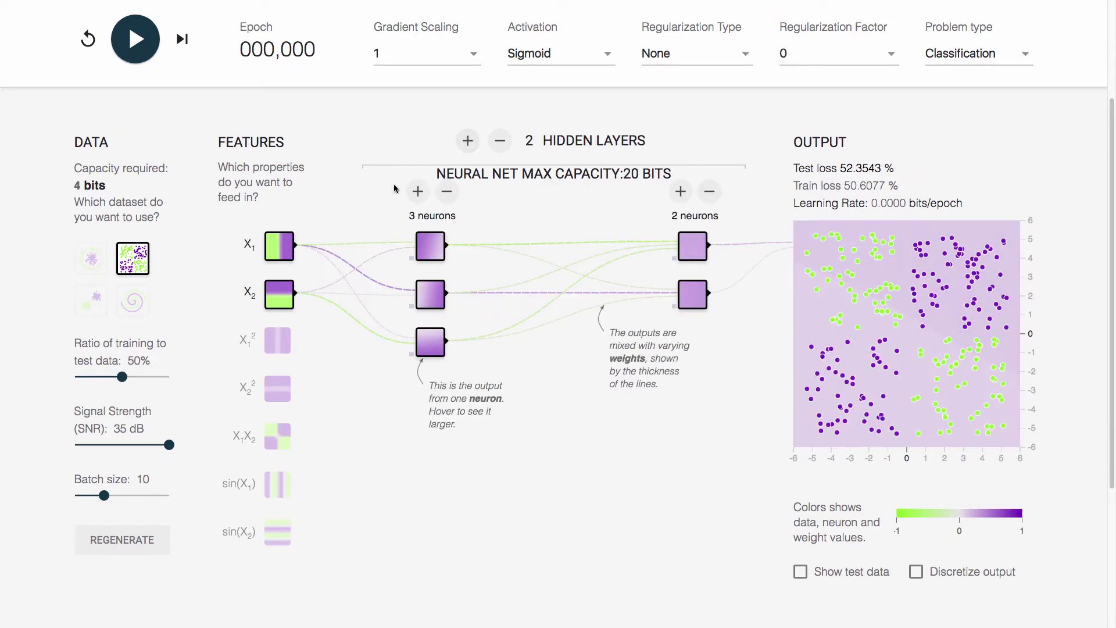
left_click(133, 42)
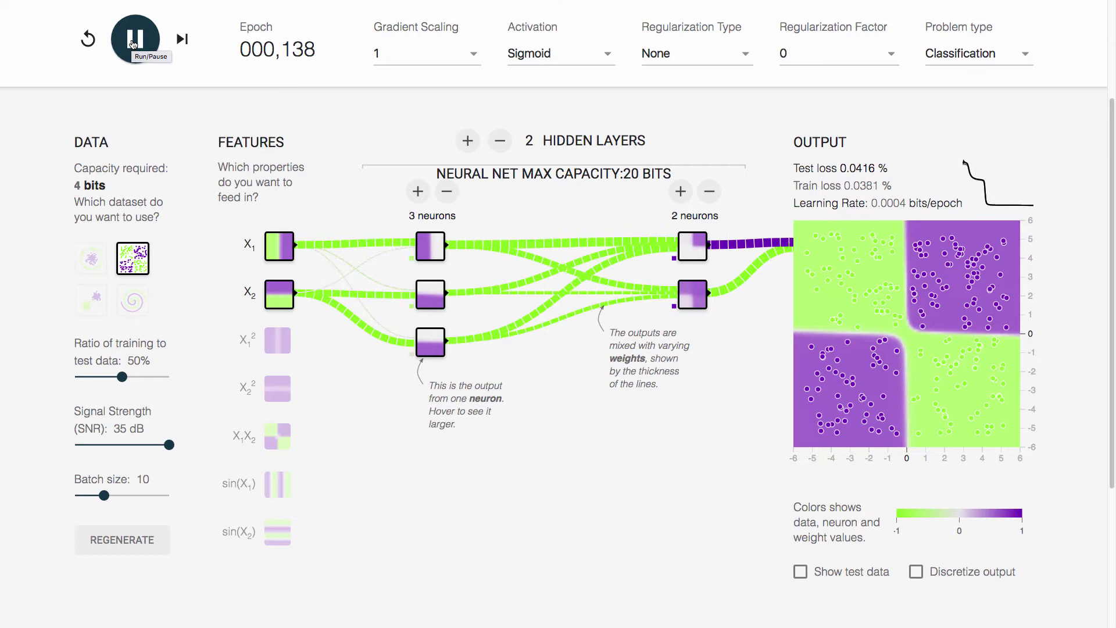
left_click(133, 44)
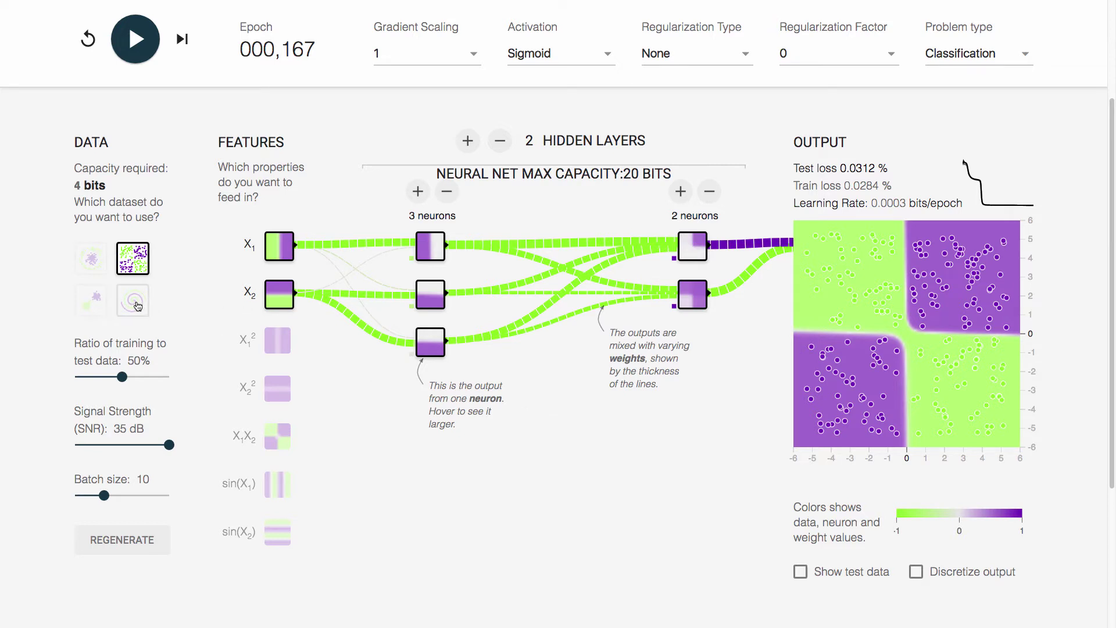
Load the spiral dataset, which needs 320 bits, leaving the 30-bit network untrained
left_click(138, 306)
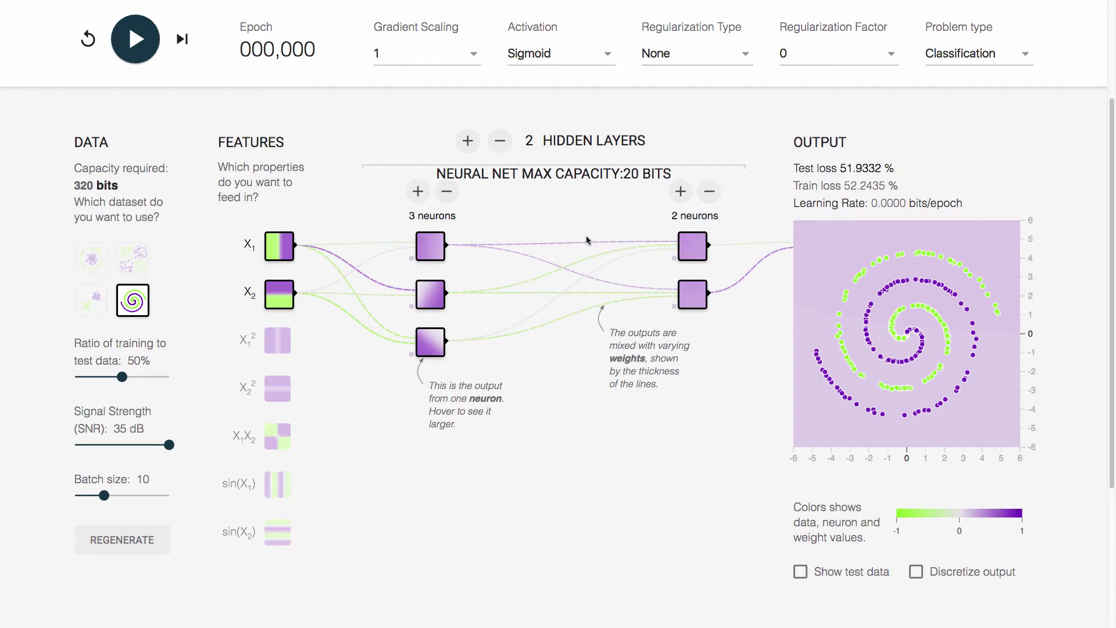
Add neurons to the first and second hidden layers, bringing them to 8 neurons each
mouse_move(503, 247)
left_click(427, 191)
left_click(427, 191)
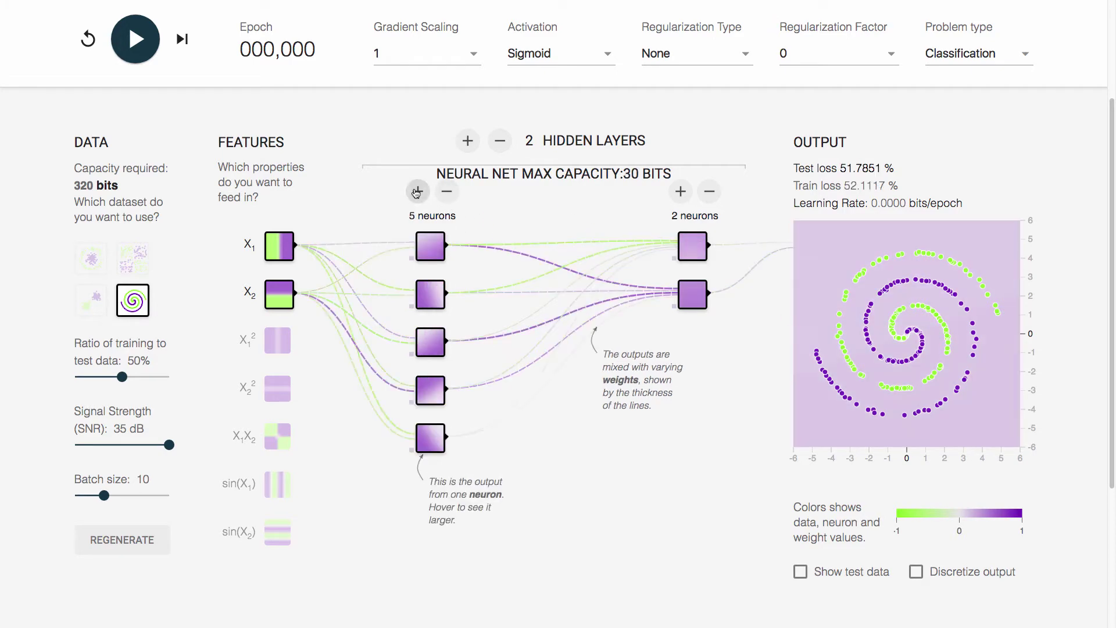
left_click(427, 191)
left_click(428, 192)
left_click(427, 192)
left_click(677, 192)
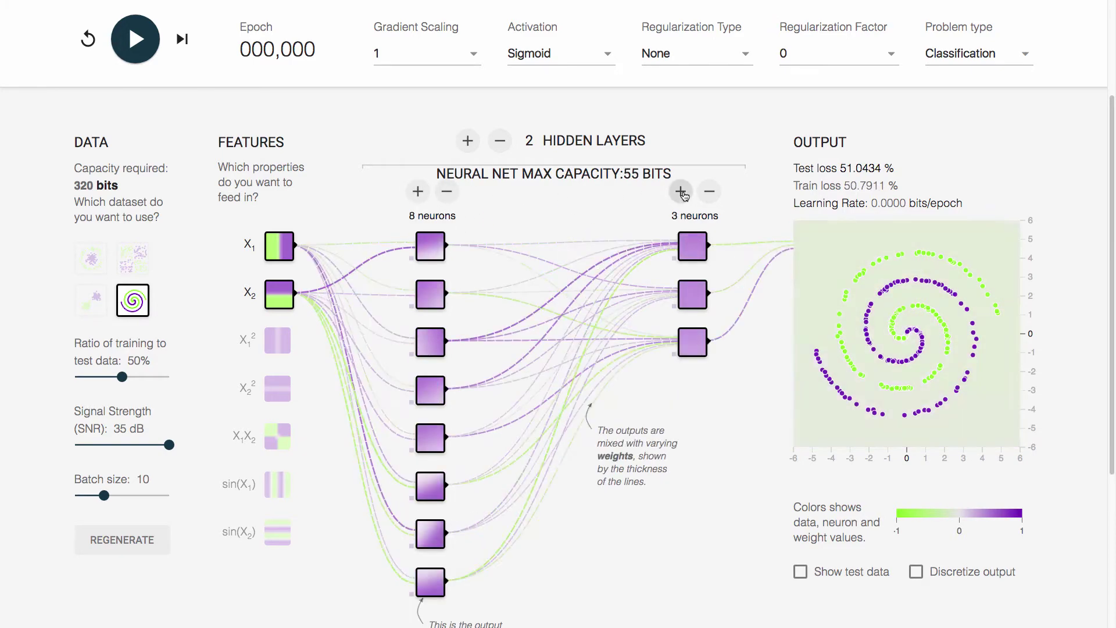
left_click(677, 192)
left_click(677, 192)
left_click(677, 192)
left_click(677, 192)
left_click(677, 192)
Add two more hidden layers and grow the third and fourth layers toward 8 neurons
left_click(468, 140)
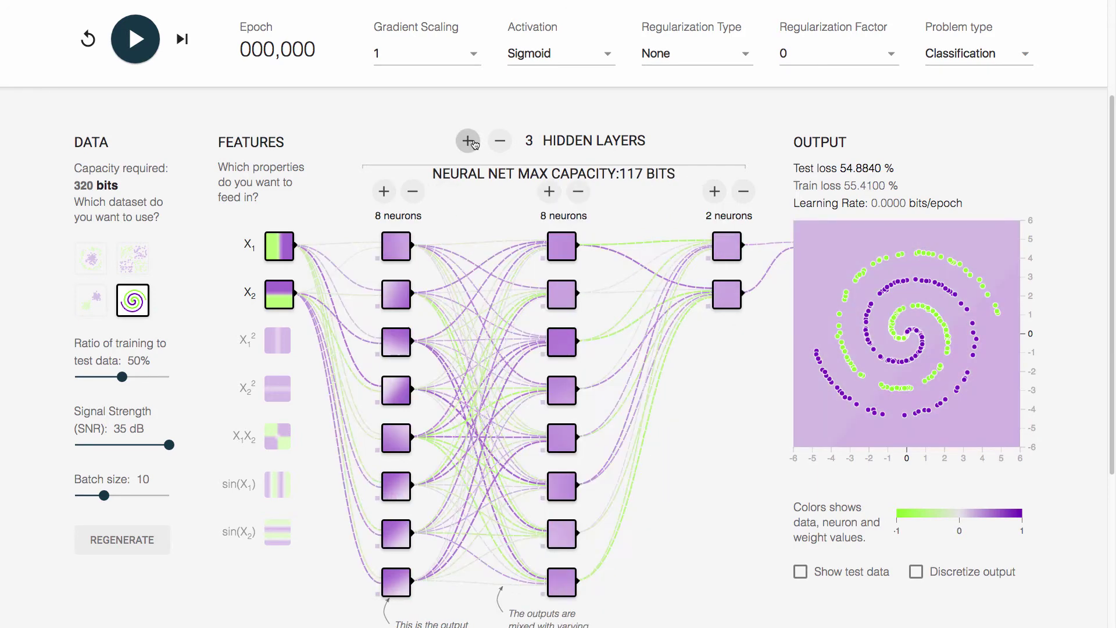
left_click(468, 140)
left_click(467, 141)
left_click(467, 141)
left_click(504, 192)
left_click(504, 193)
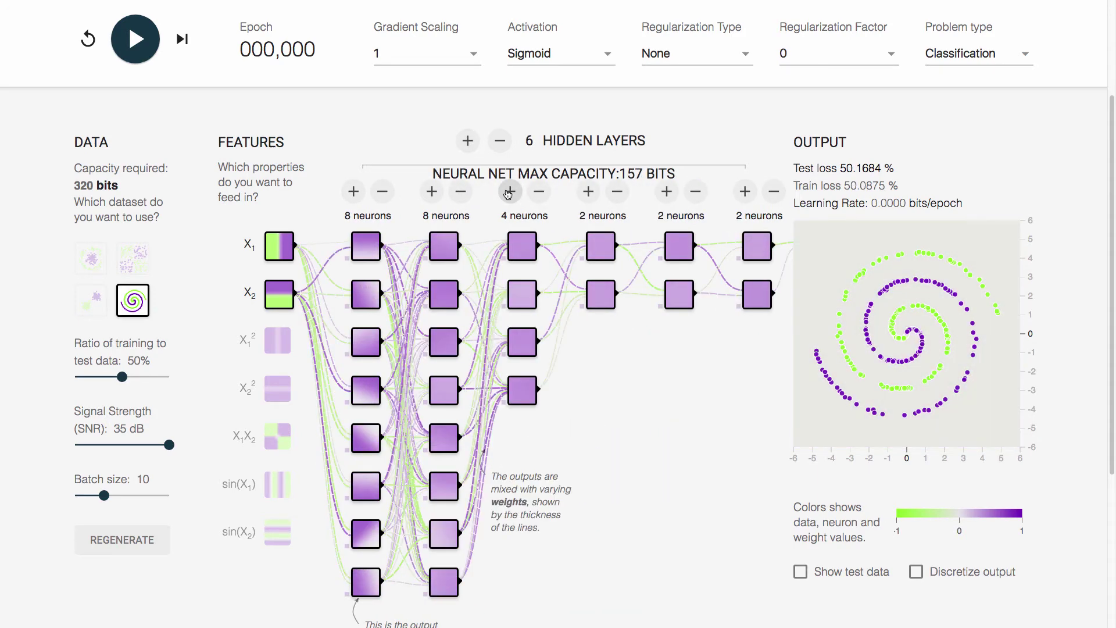
left_click(504, 192)
left_click(504, 192)
left_click(504, 192)
left_click(504, 193)
left_click(586, 192)
left_click(586, 193)
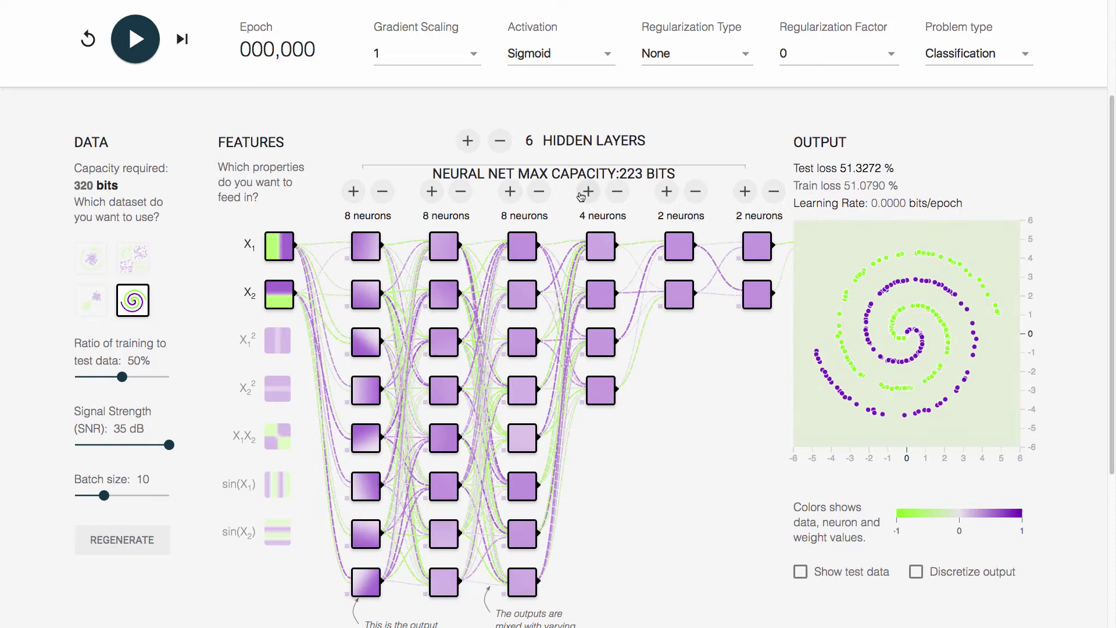
left_click(586, 193)
left_click(586, 193)
left_click(586, 192)
left_click(586, 193)
Grow the fifth and sixth hidden layers to 8 neurons, reaching 393-bit capacity
left_click(665, 193)
left_click(665, 192)
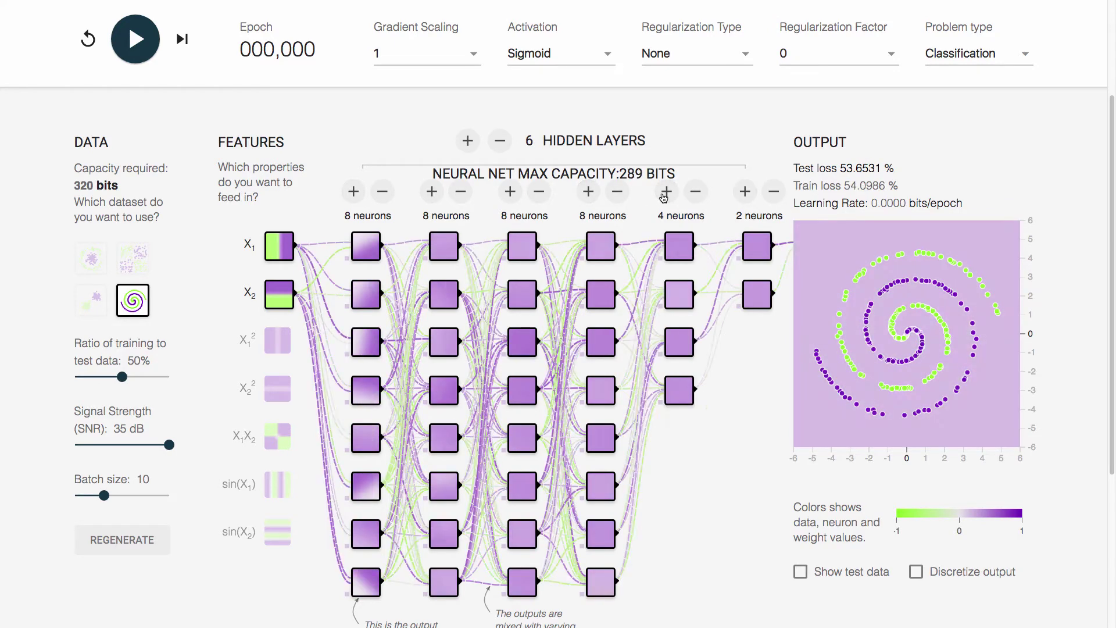
left_click(665, 192)
left_click(665, 192)
left_click(665, 192)
left_click(665, 192)
left_click(744, 192)
left_click(744, 192)
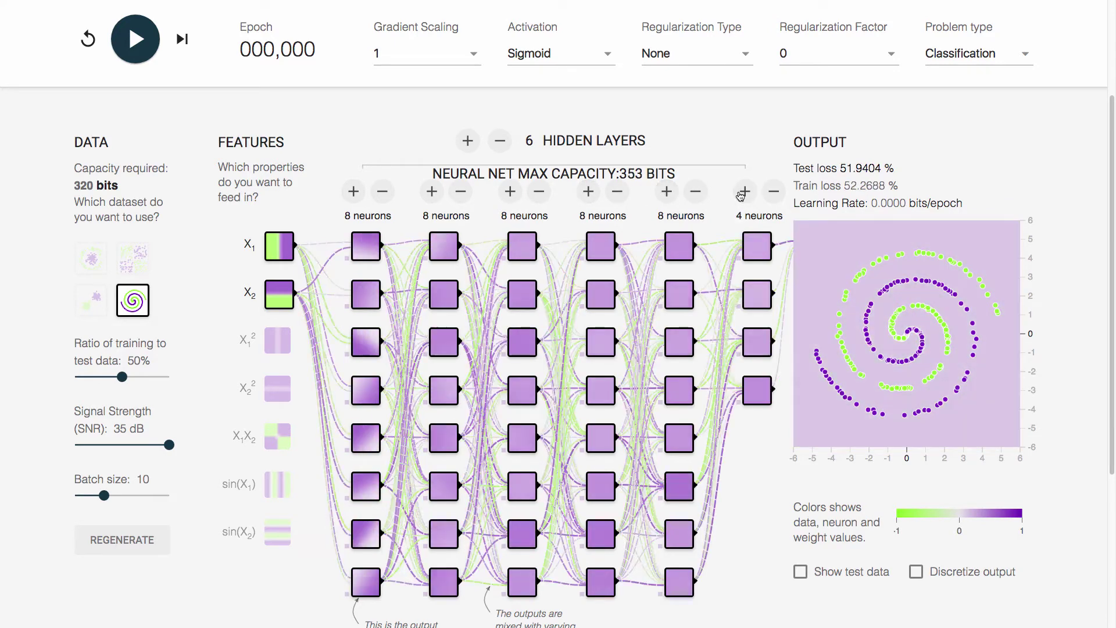
left_click(744, 191)
left_click(744, 191)
left_click(744, 191)
left_click(744, 191)
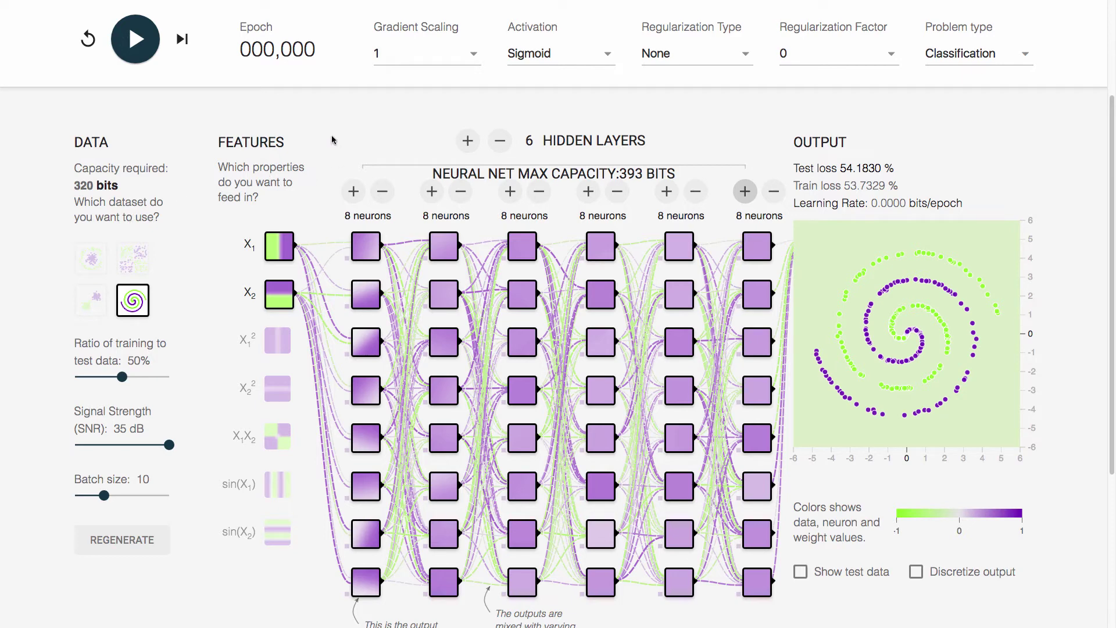
Train the six-layer network on the spiral and examine neurons and weights as test loss stalls near 50%
left_click(142, 52)
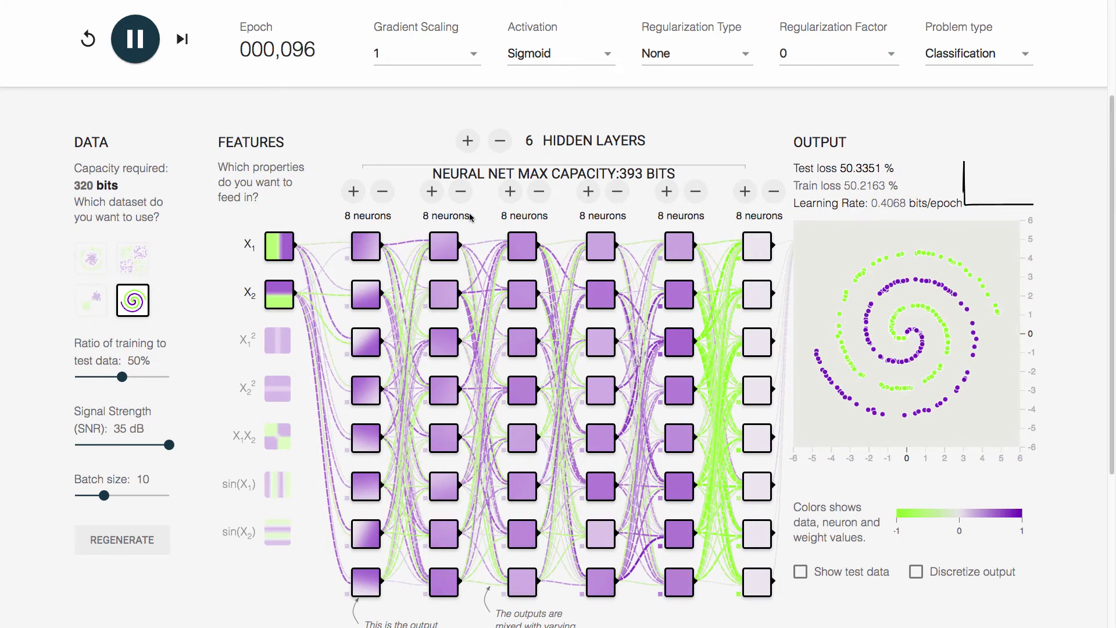
mouse_move(369, 246)
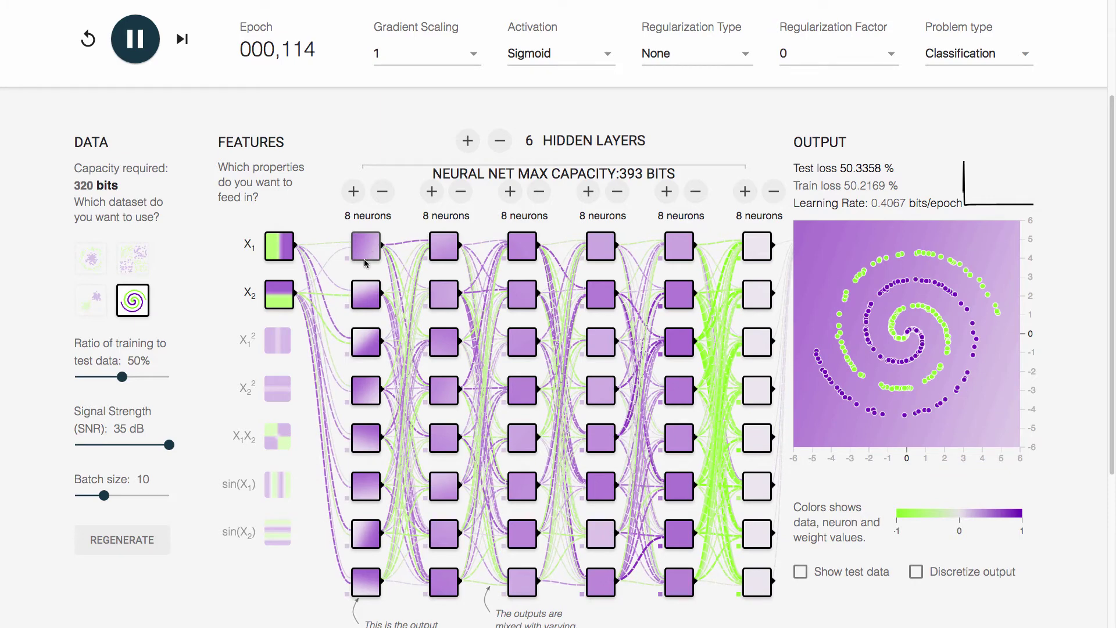
mouse_move(371, 400)
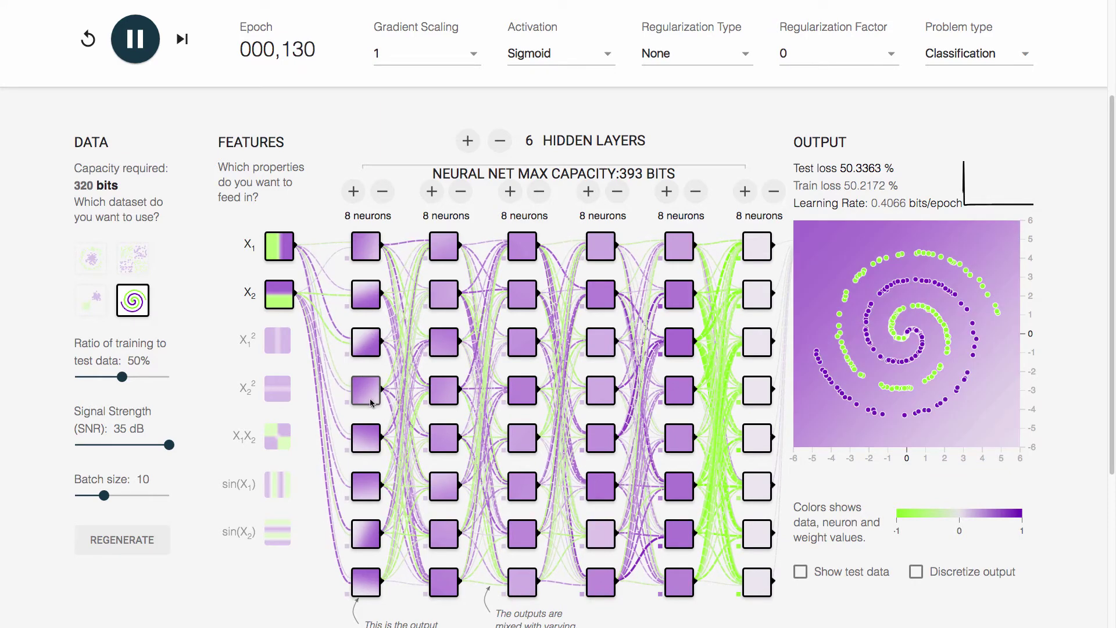
mouse_move(525, 276)
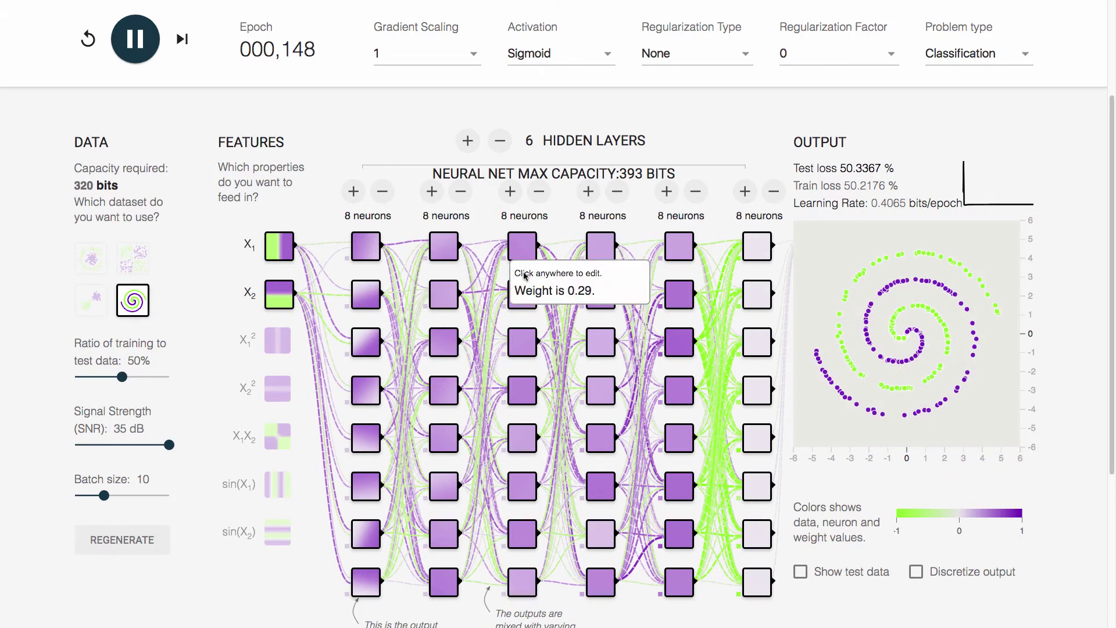
mouse_move(626, 251)
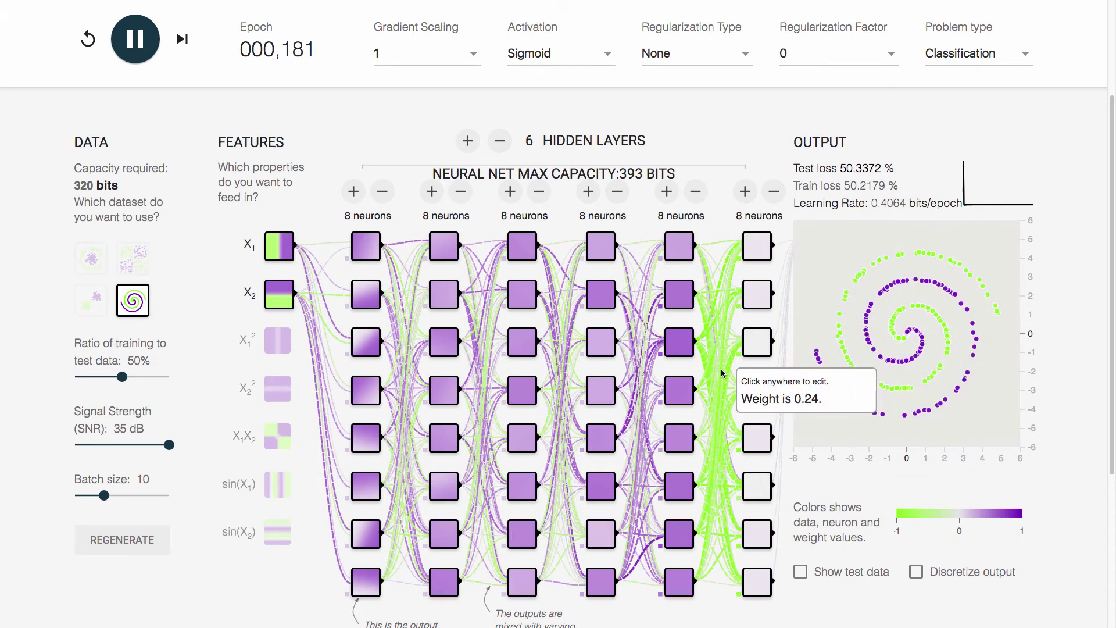
mouse_move(719, 332)
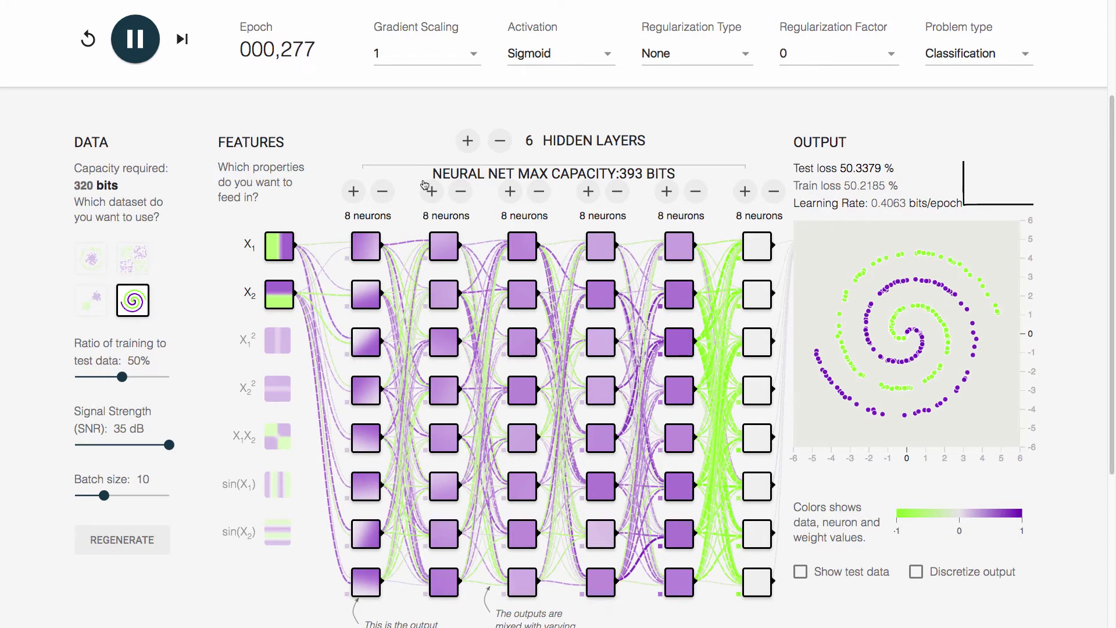
mouse_move(443, 242)
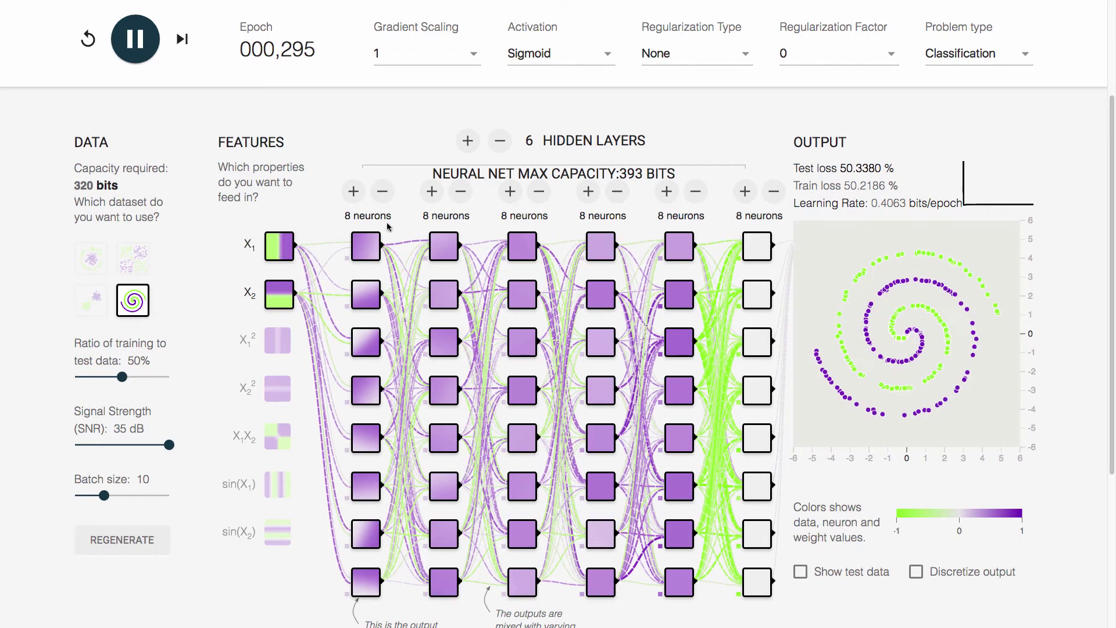
mouse_move(375, 243)
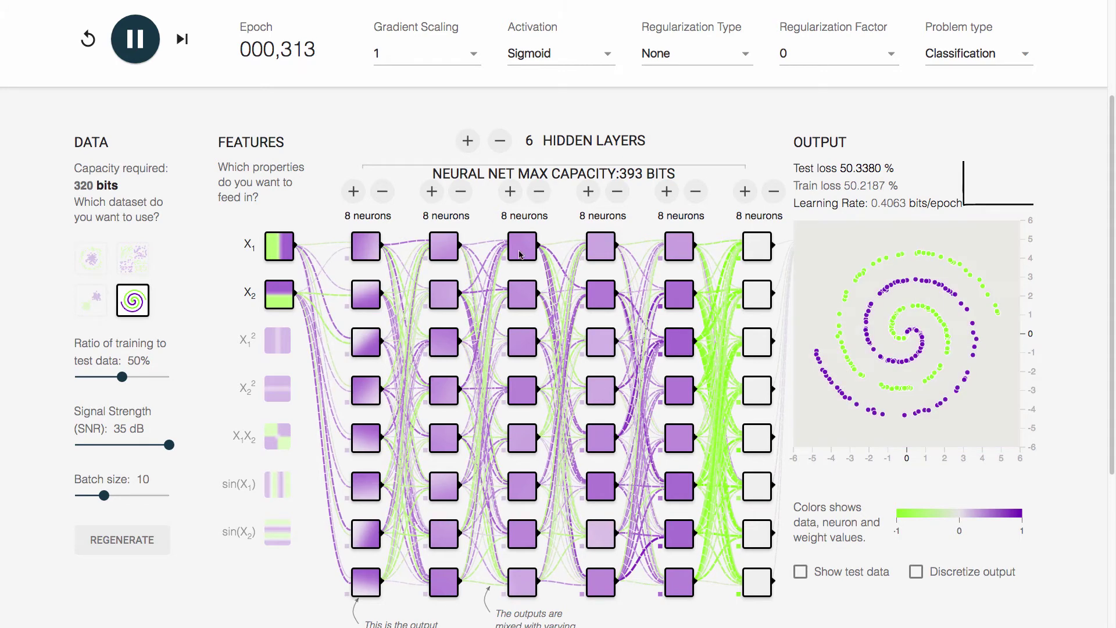
Let the deep network train to about epoch 665 while test loss stays stuck at 50.34%
mouse_move(758, 242)
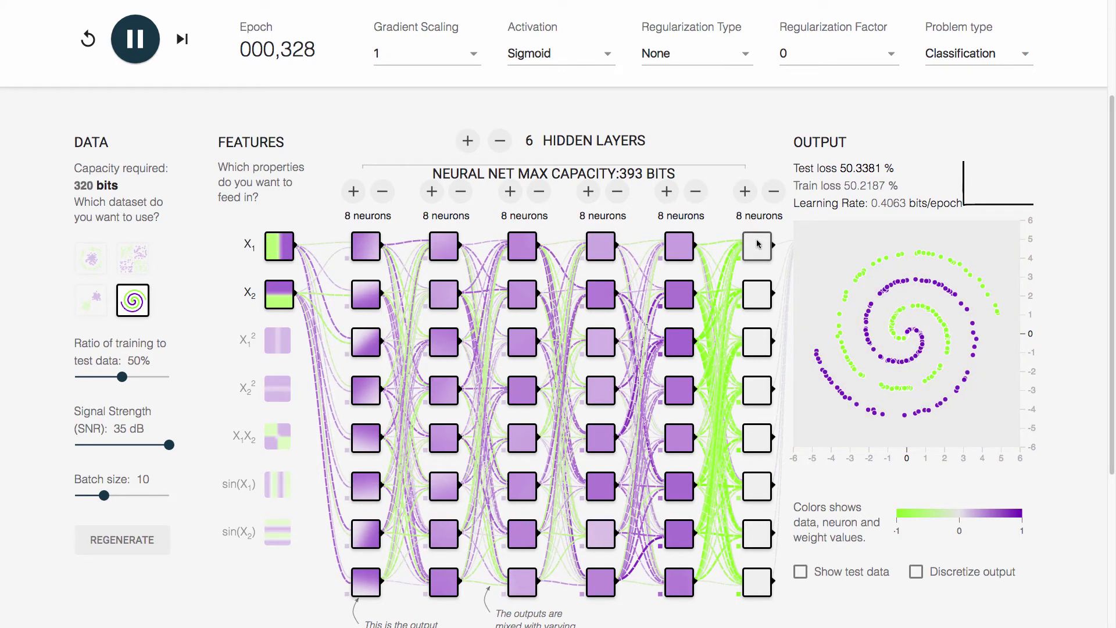
mouse_move(669, 246)
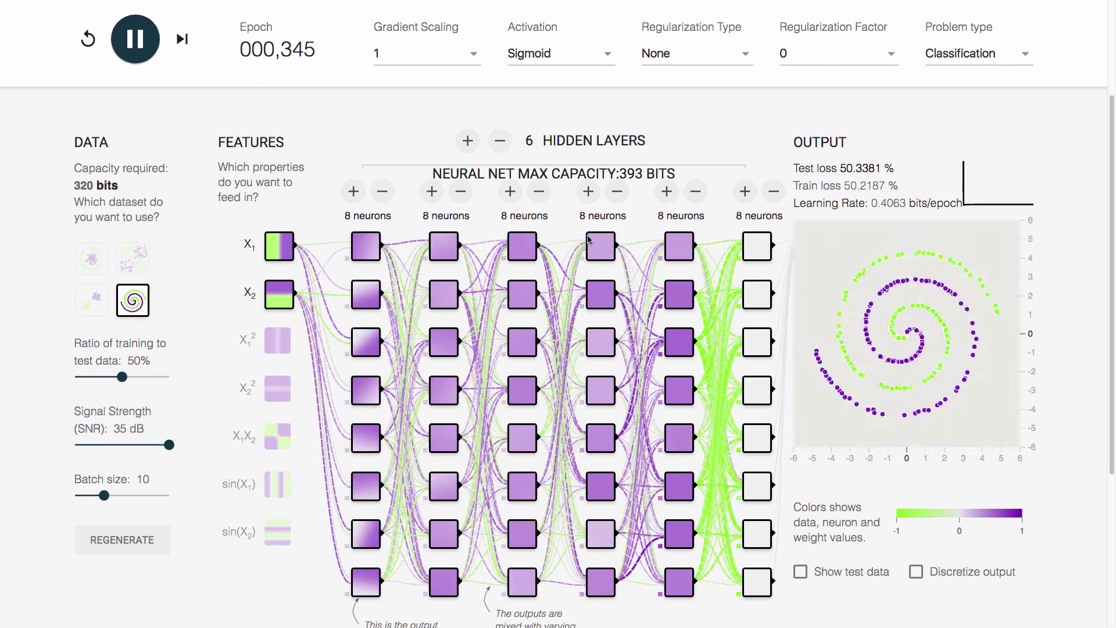
mouse_move(523, 243)
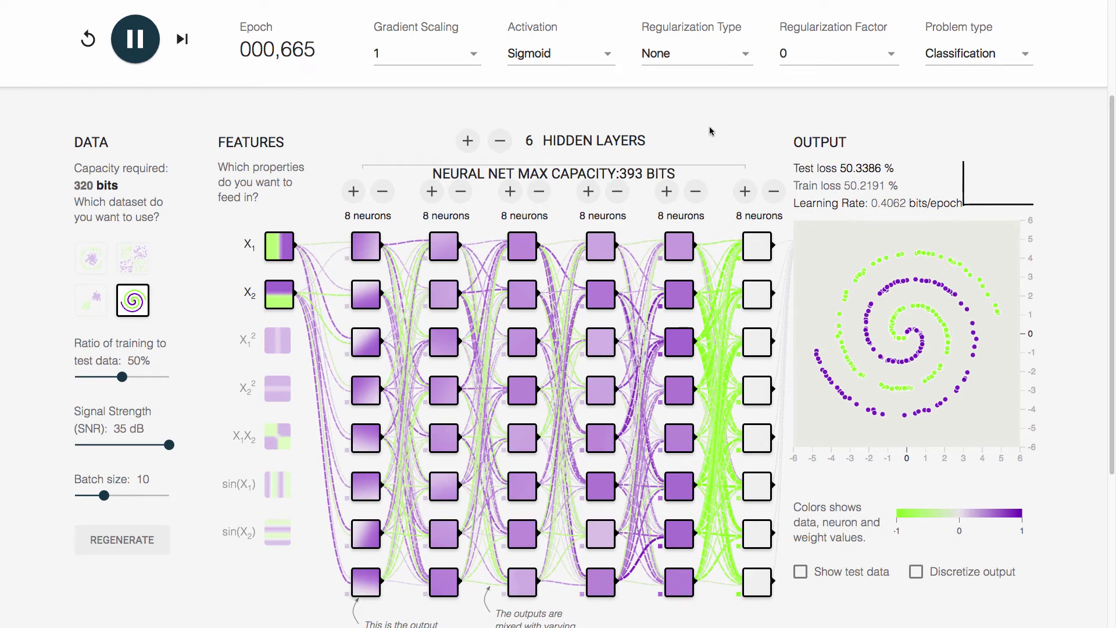
Pause the deep network, remove four hidden layers to leave two 8-neuron layers, and restart training
left_click(139, 45)
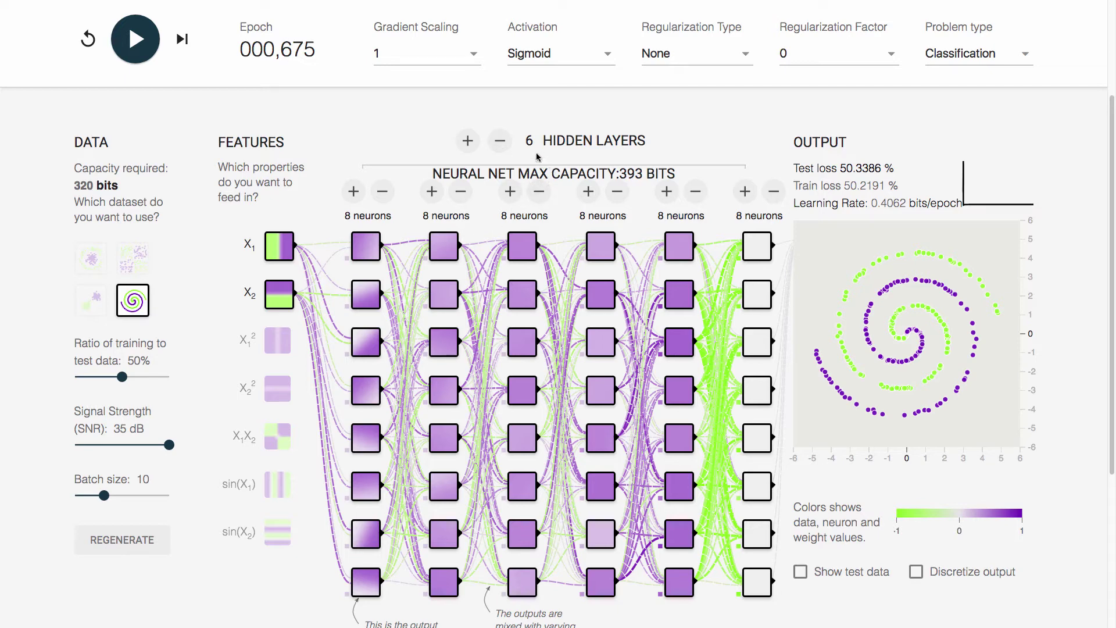
left_click(503, 149)
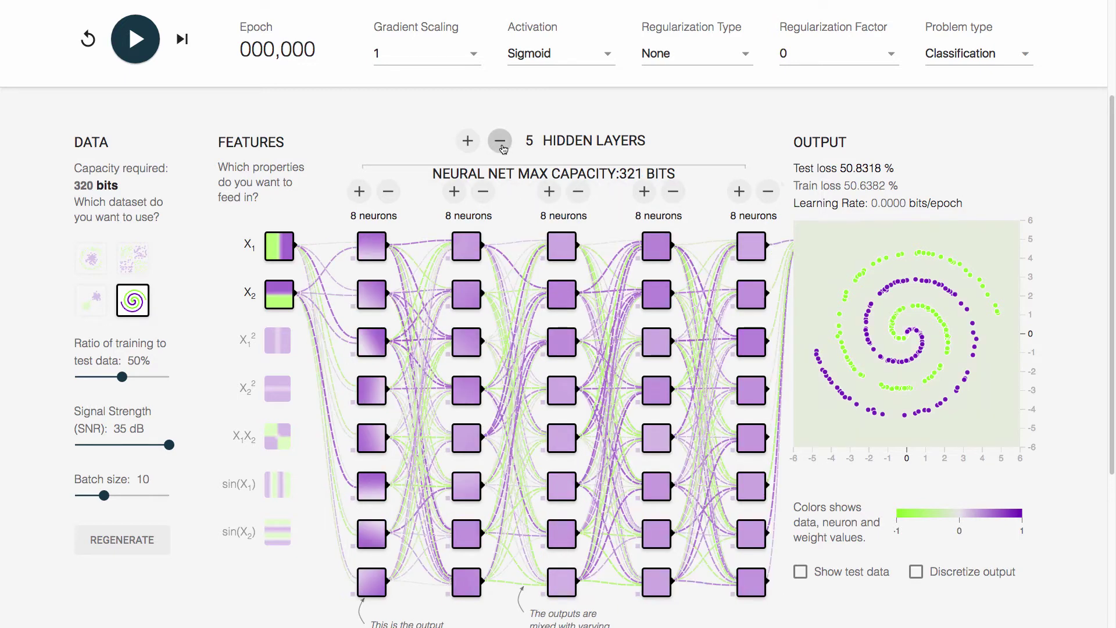
left_click(503, 149)
left_click(502, 148)
left_click(503, 148)
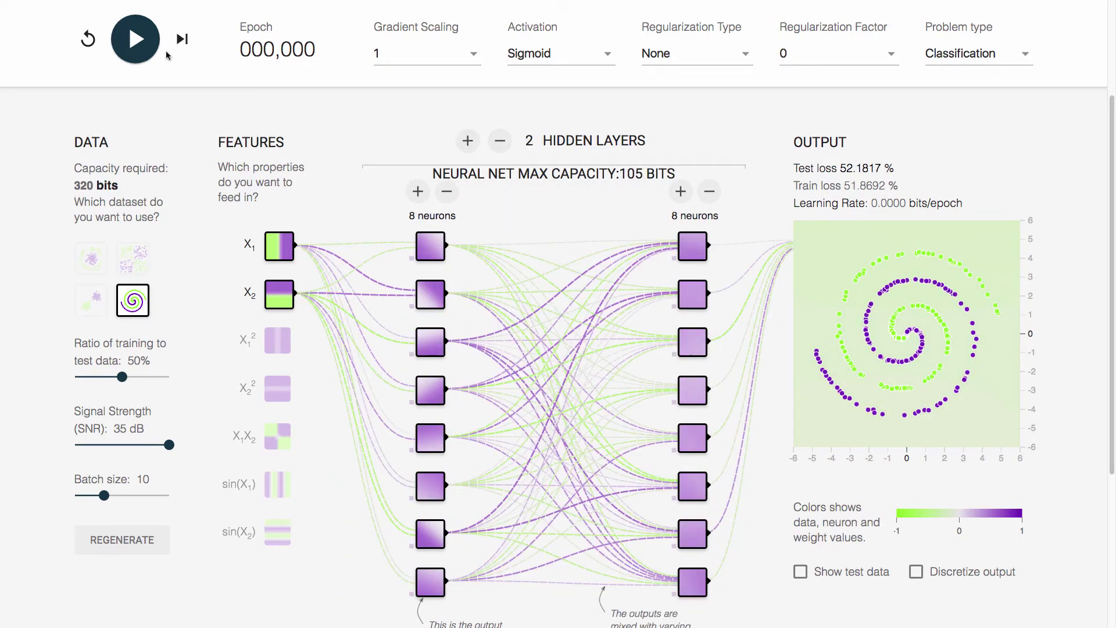
left_click(144, 45)
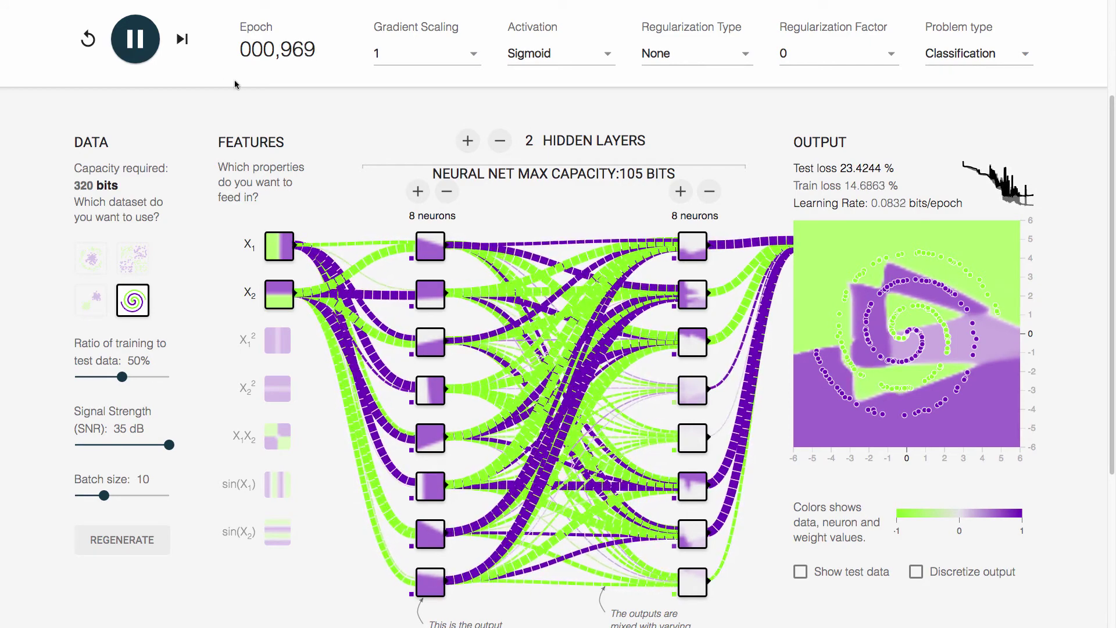
Pause training at epoch 982 with test loss 23.42% and train loss 14.58%
left_click(134, 39)
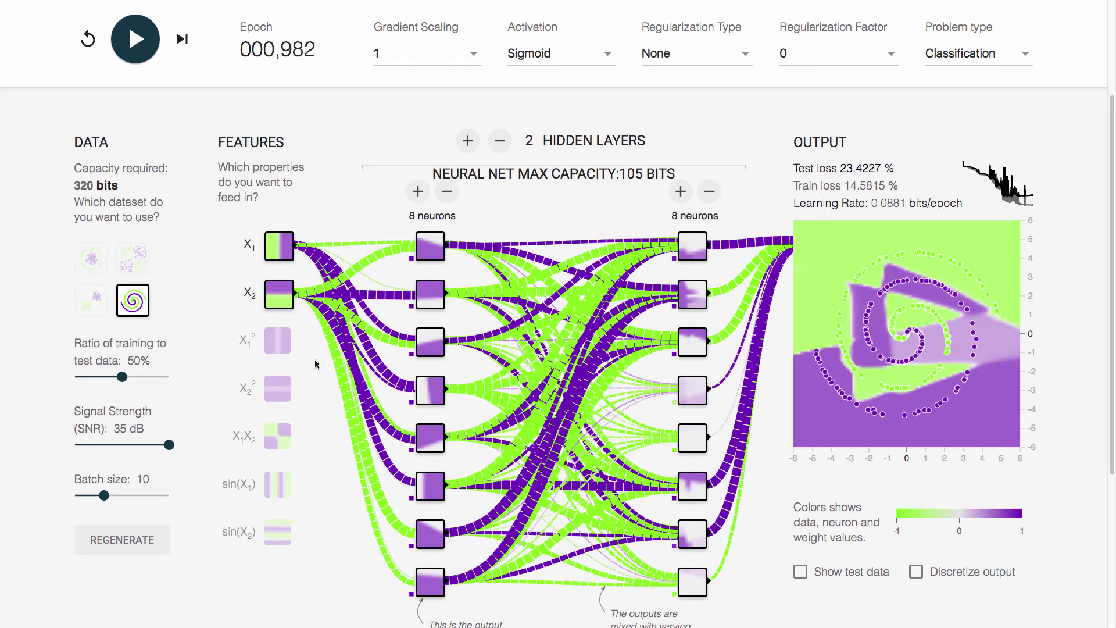
Feed the X1², X2² and X1X2 features into the network and resume training
left_click(274, 342)
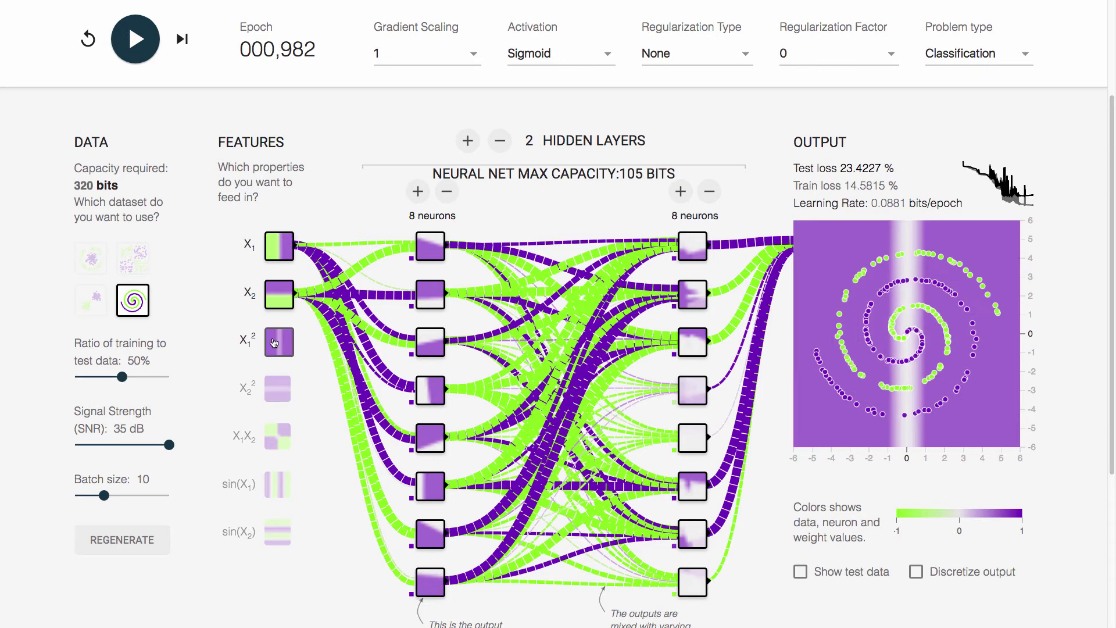
left_click(279, 389)
left_click(284, 438)
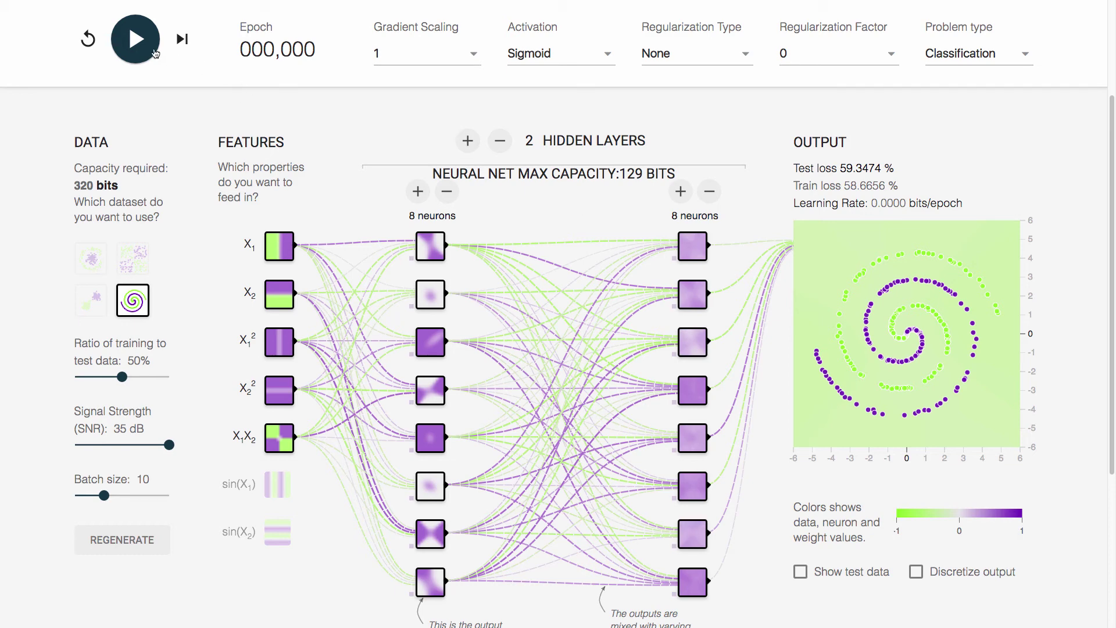
left_click(134, 47)
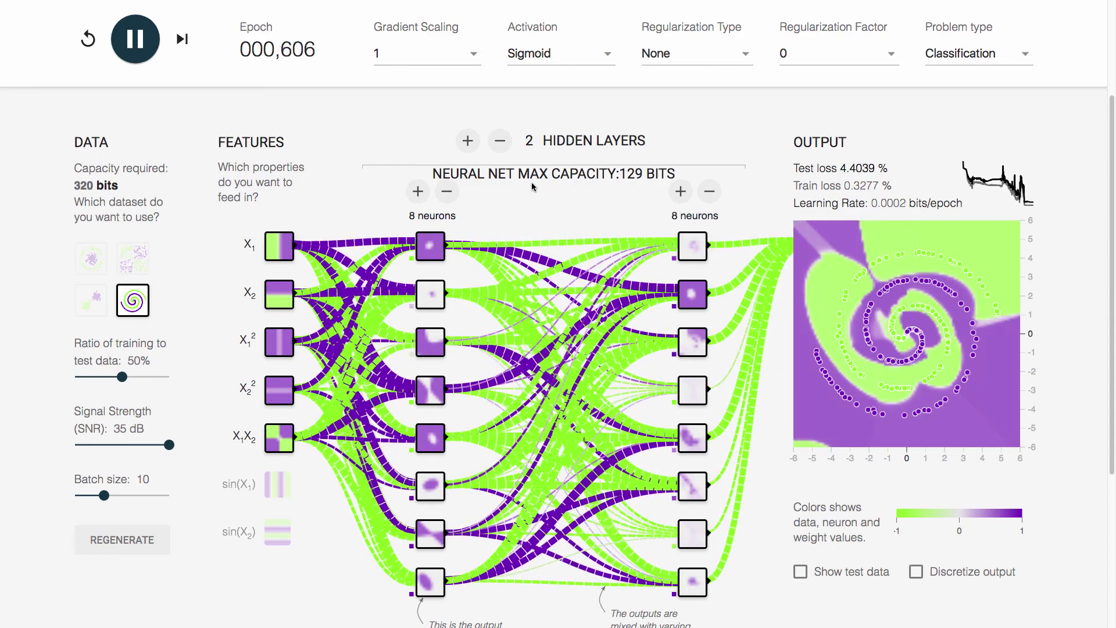
Pause training at epoch 641 once test loss reaches 4.04% (train loss 0.34%)
key("space")
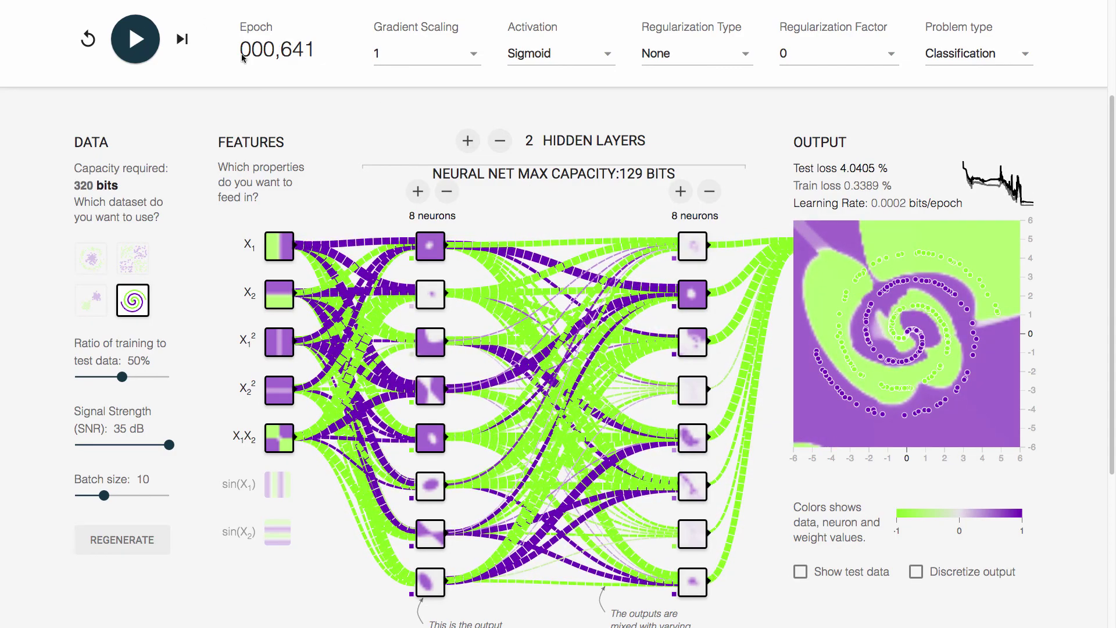